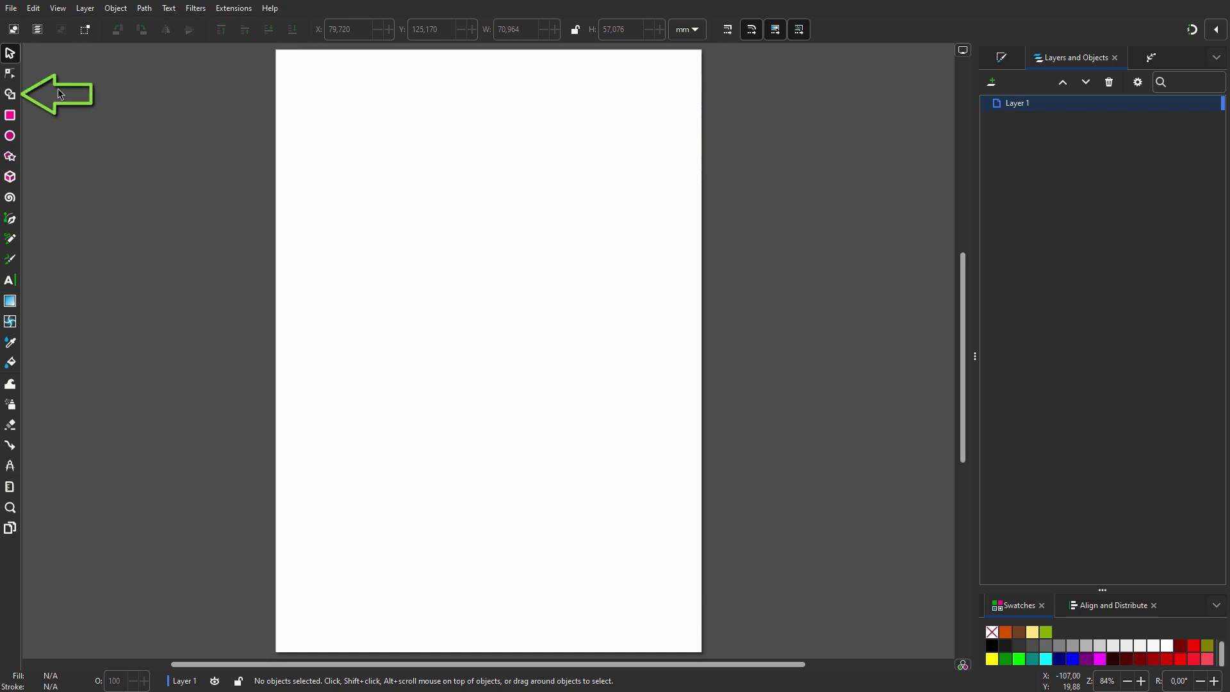
# Import the BP Helios sunflower logo PNG with the default bitmap settings
pyautogui.click(11, 8)
pyautogui.click(38, 168)
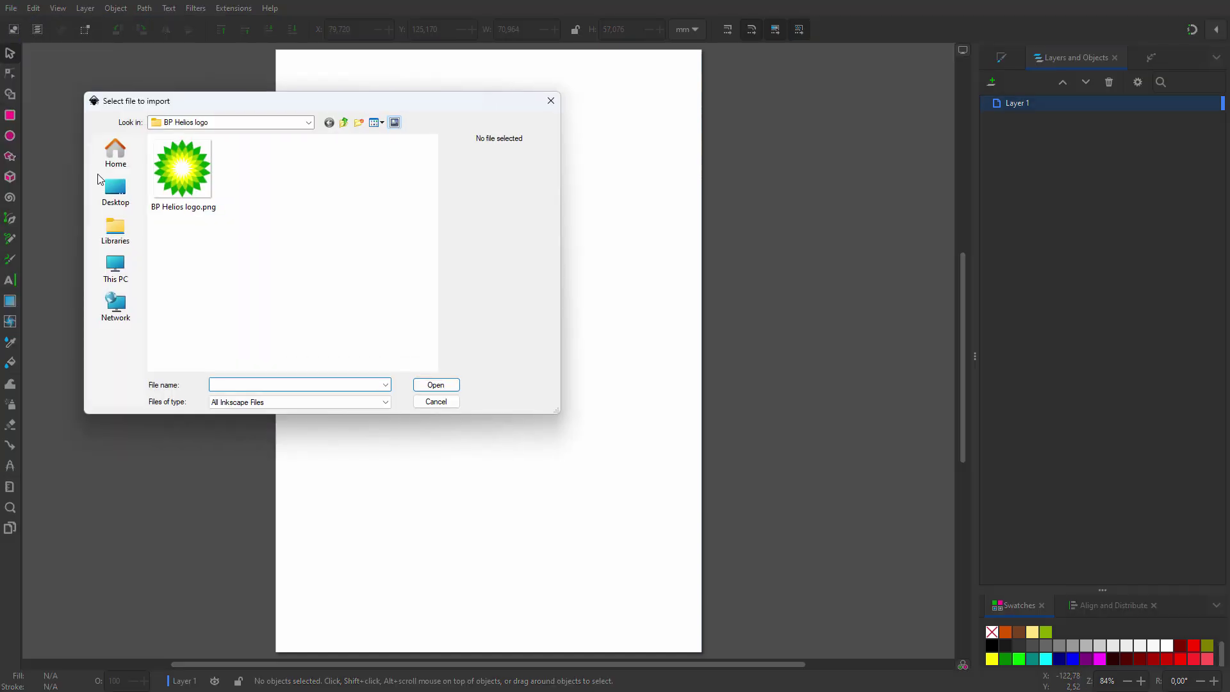
pyautogui.doubleClick(180, 169)
pyautogui.click(190, 175)
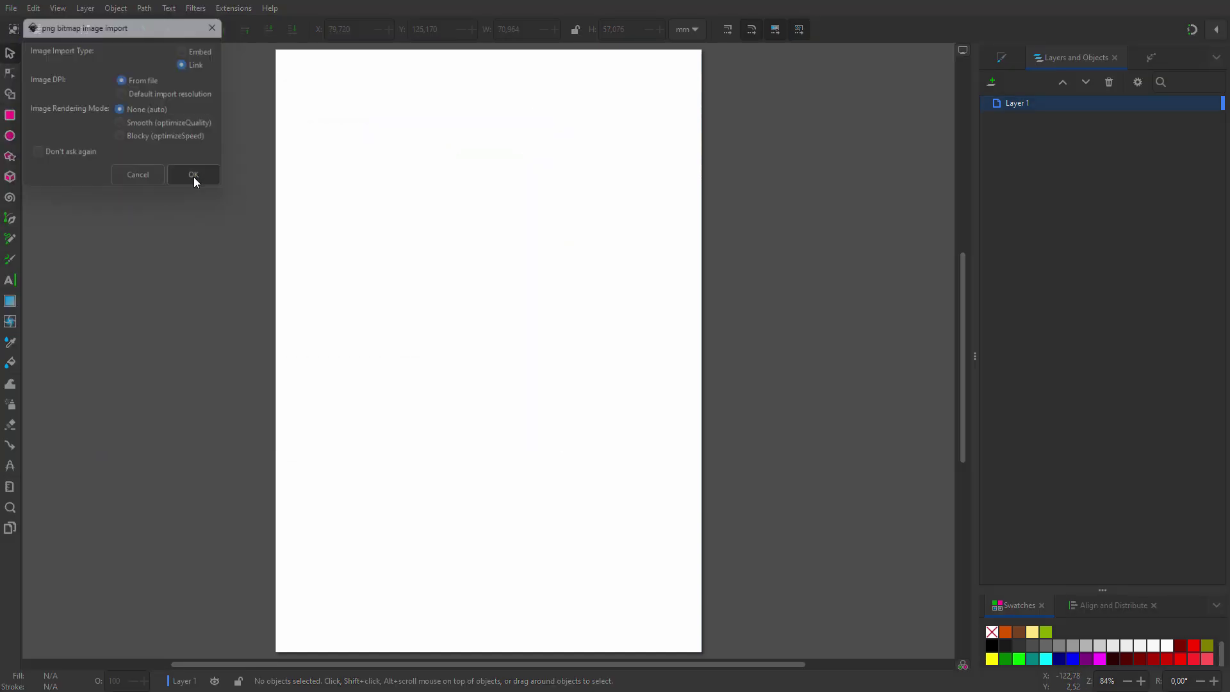
# Resize the page to the imported logo in Document Properties
pyautogui.rightClick(194, 179)
pyautogui.click(221, 207)
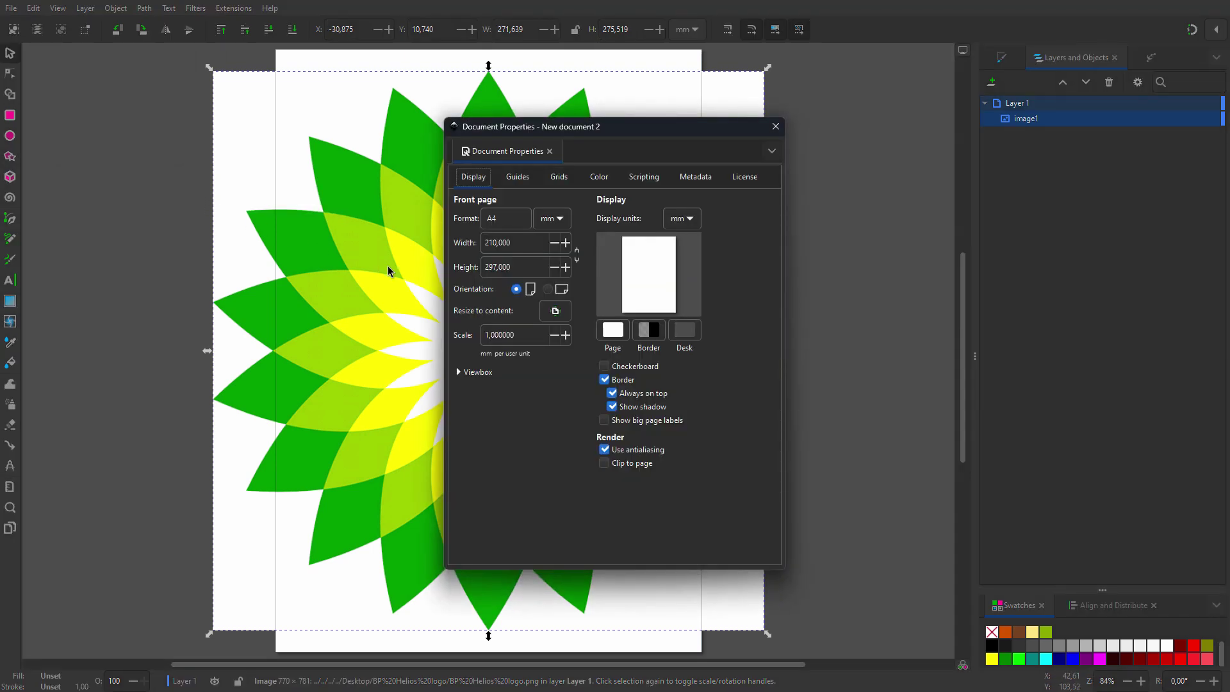
pyautogui.click(547, 312)
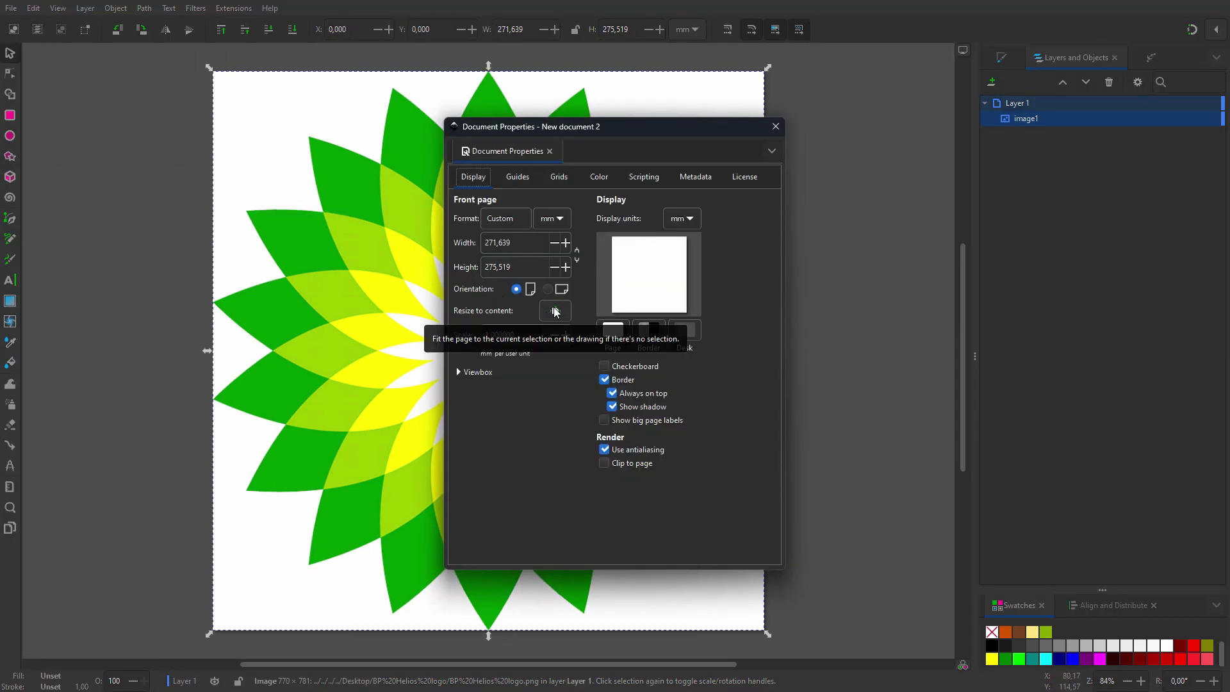
pyautogui.click(774, 126)
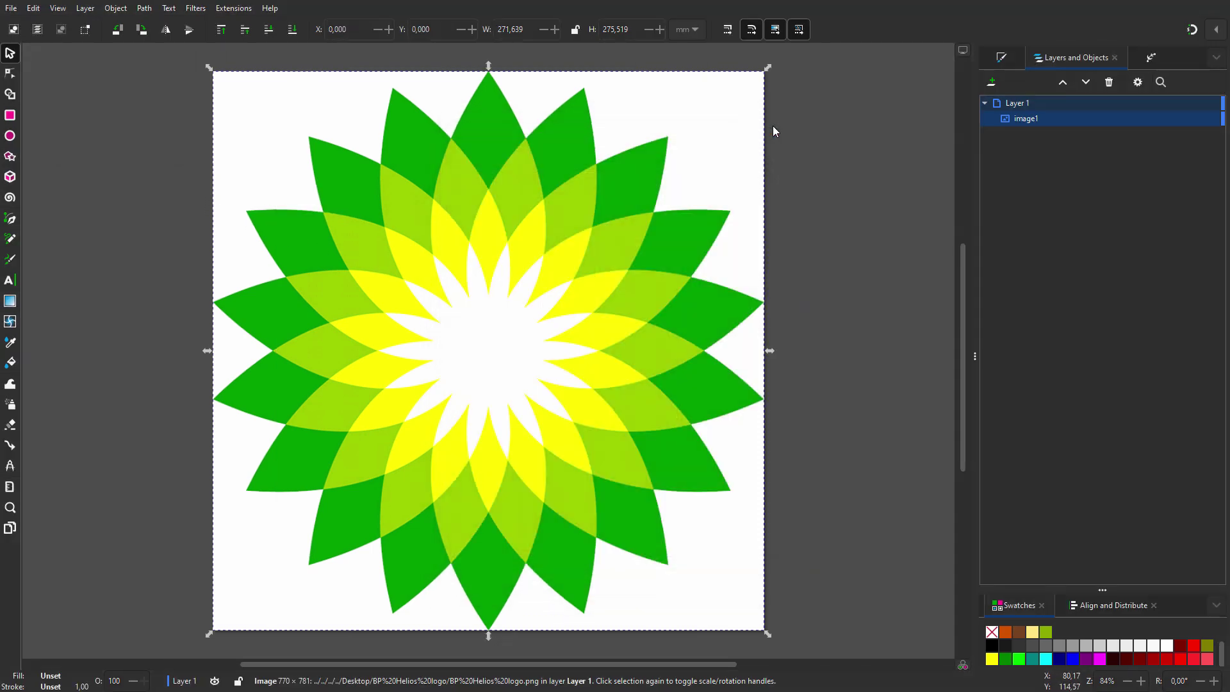
# Draw a page-sized rectangle over the logo and set its fill to none
pyautogui.click(1190, 32)
pyautogui.click(11, 119)
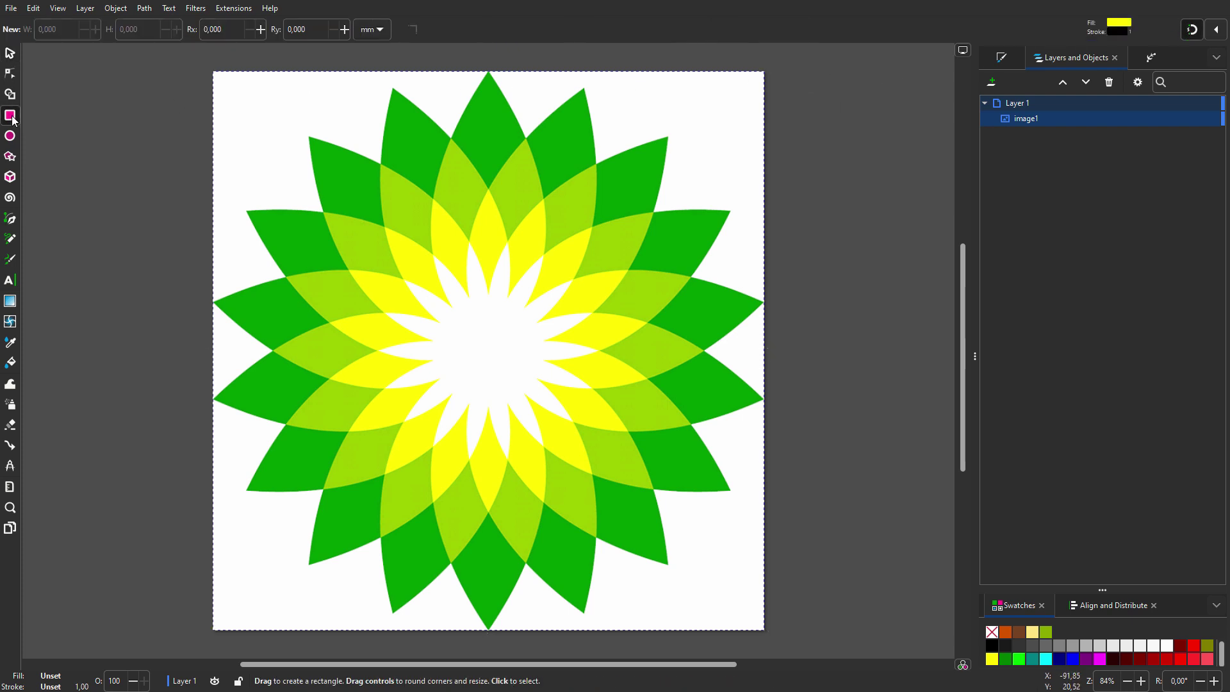
pyautogui.moveTo(216, 74); pyautogui.dragTo(764, 630)
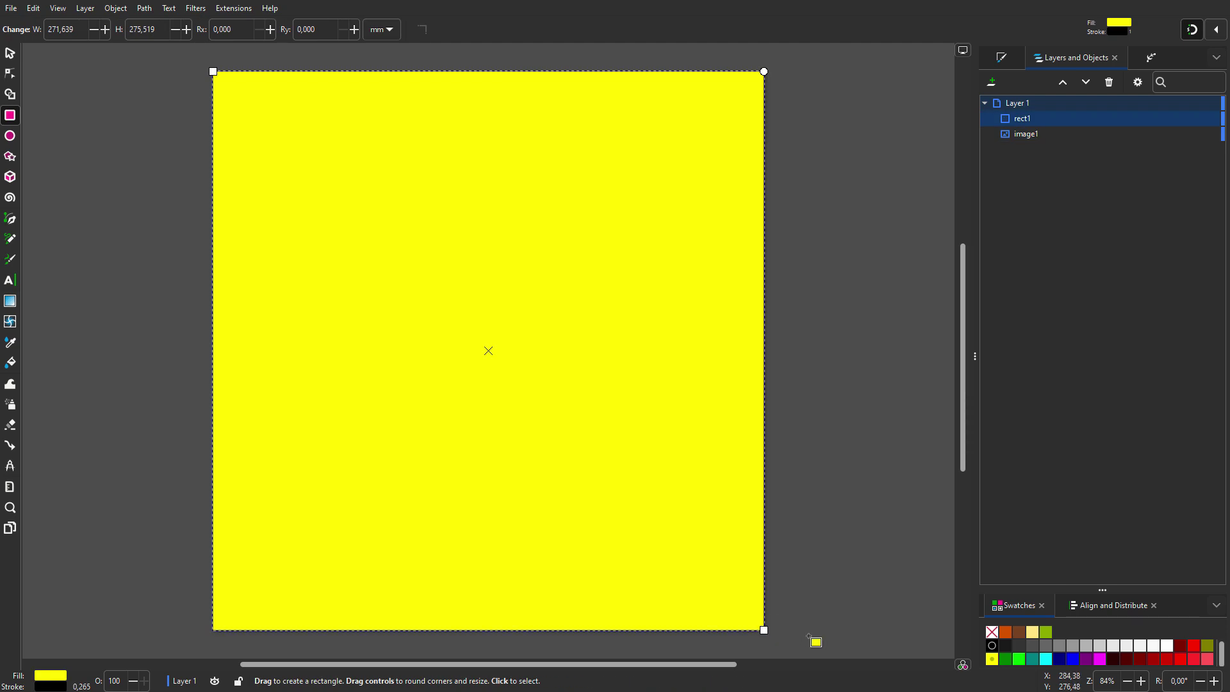
pyautogui.click(993, 632)
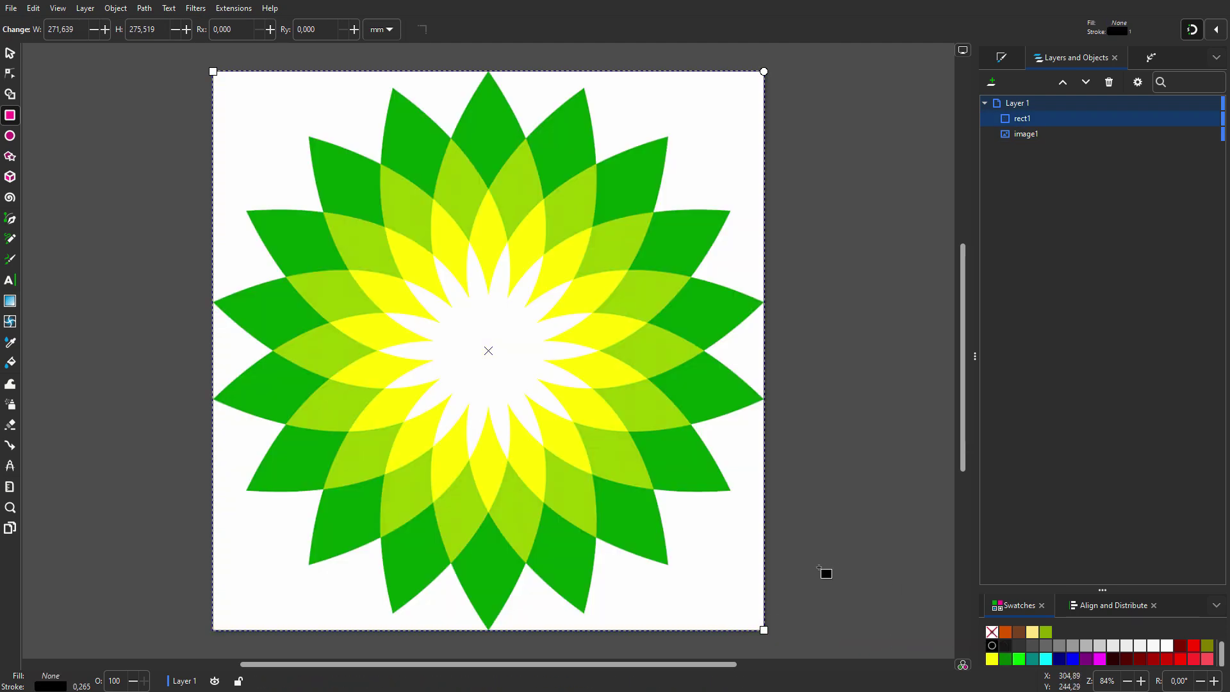
pyautogui.click(13, 220)
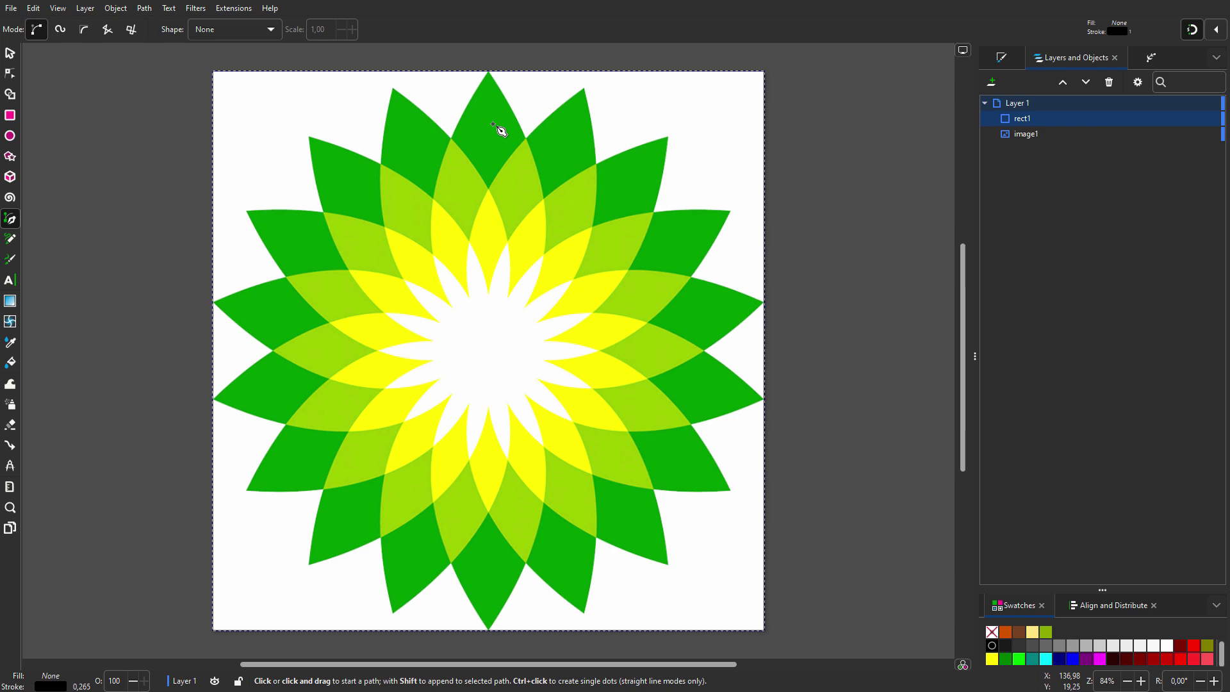
# Enable Object midpoints snapping, with the view panned to leave space above the logo
pyautogui.moveTo(497, 357); pyautogui.dragTo(316, 592)
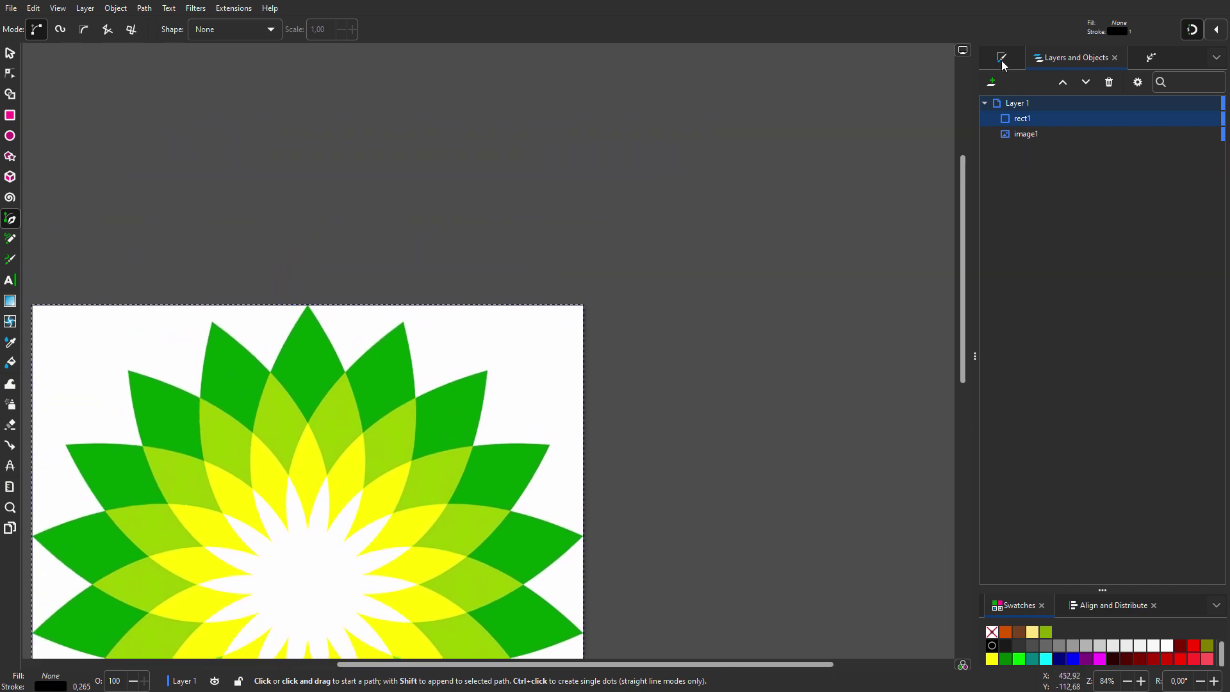
pyautogui.click(1218, 32)
pyautogui.click(1067, 237)
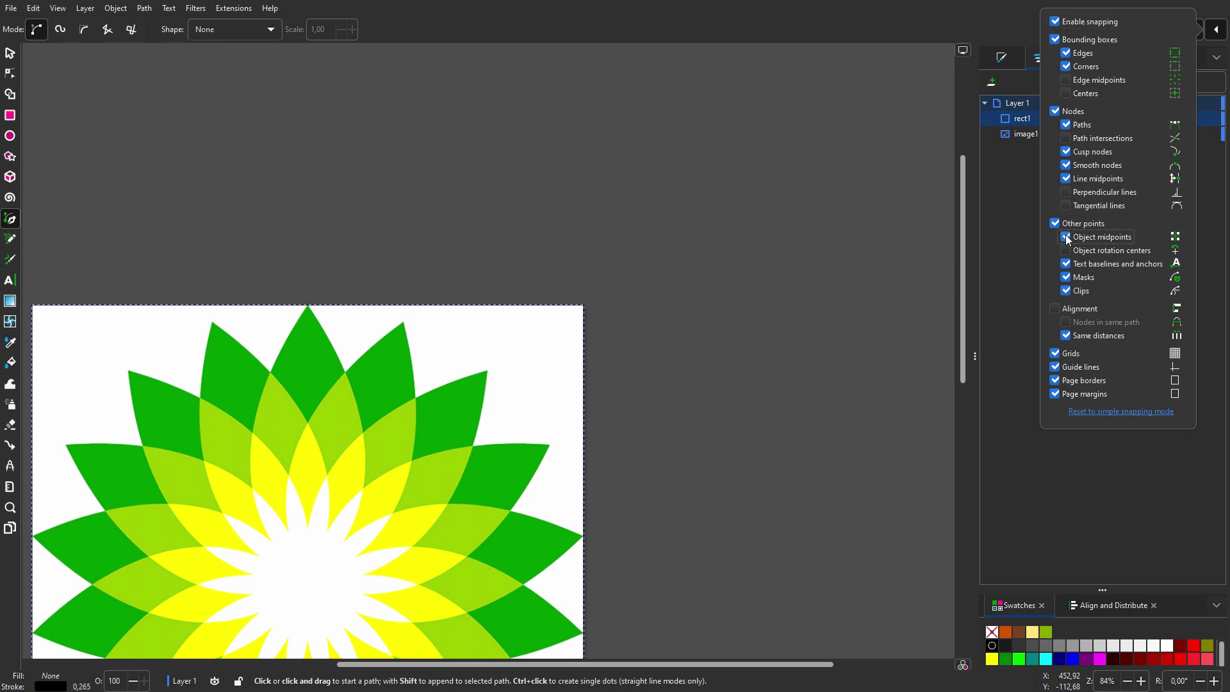
pyautogui.click(826, 278)
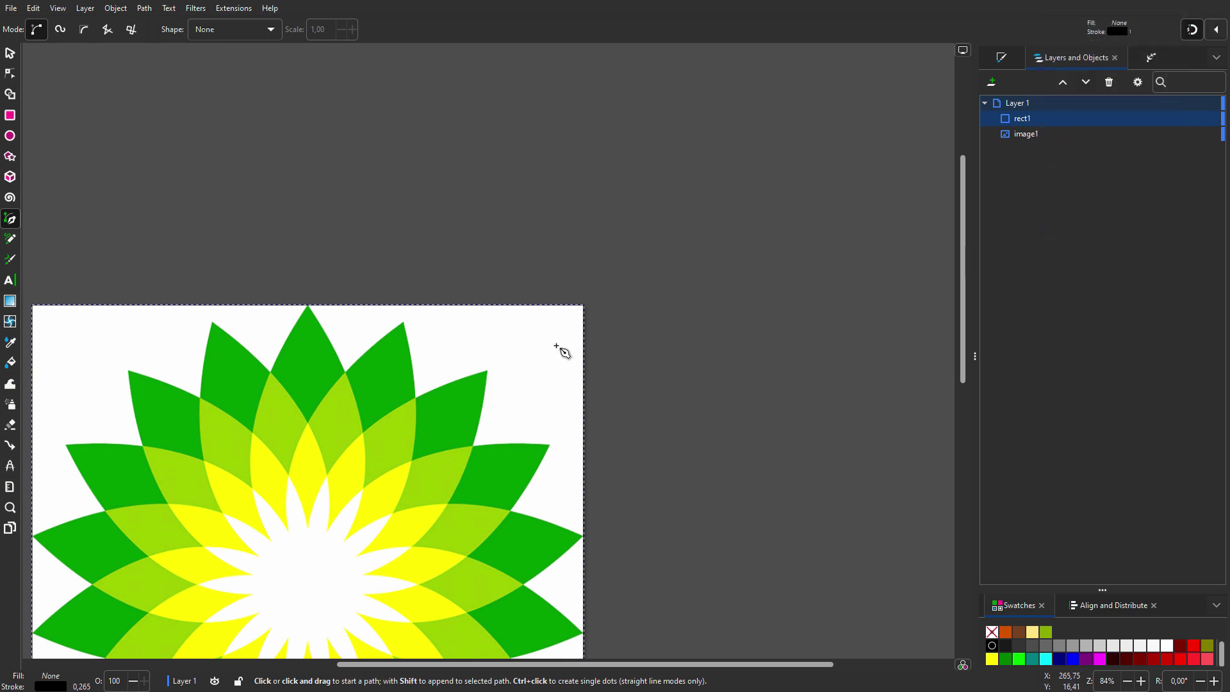
# Draw a pen path from the logo centre to the top leaf tip, curved along its left edge
pyautogui.click(307, 583)
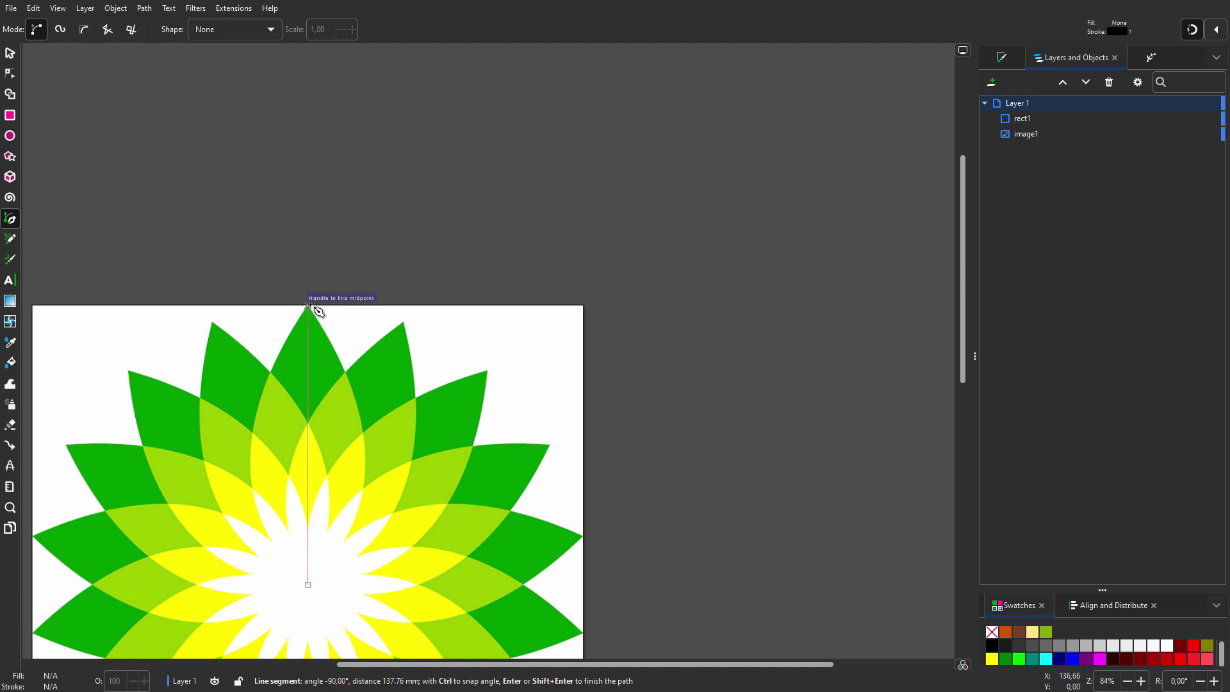
pyautogui.moveTo(308, 306); pyautogui.dragTo(433, 104)
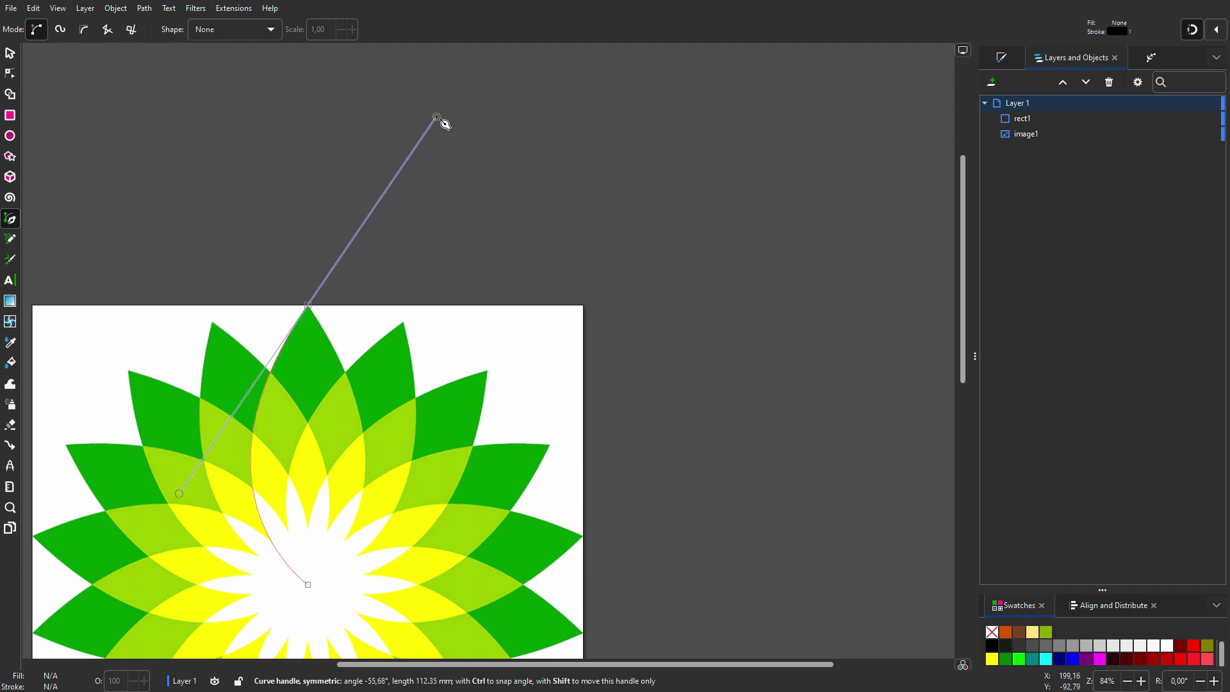
pyautogui.moveTo(441, 112); pyautogui.dragTo(443, 123)
pyautogui.press('Return')
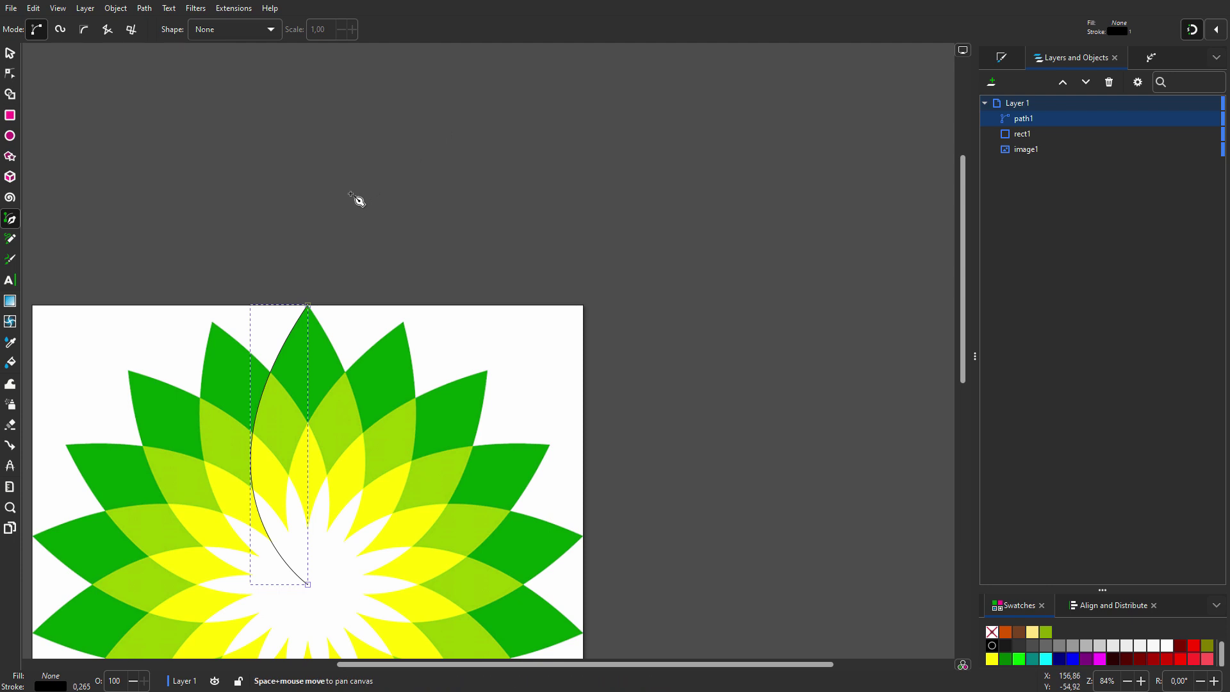
pyautogui.press('s')
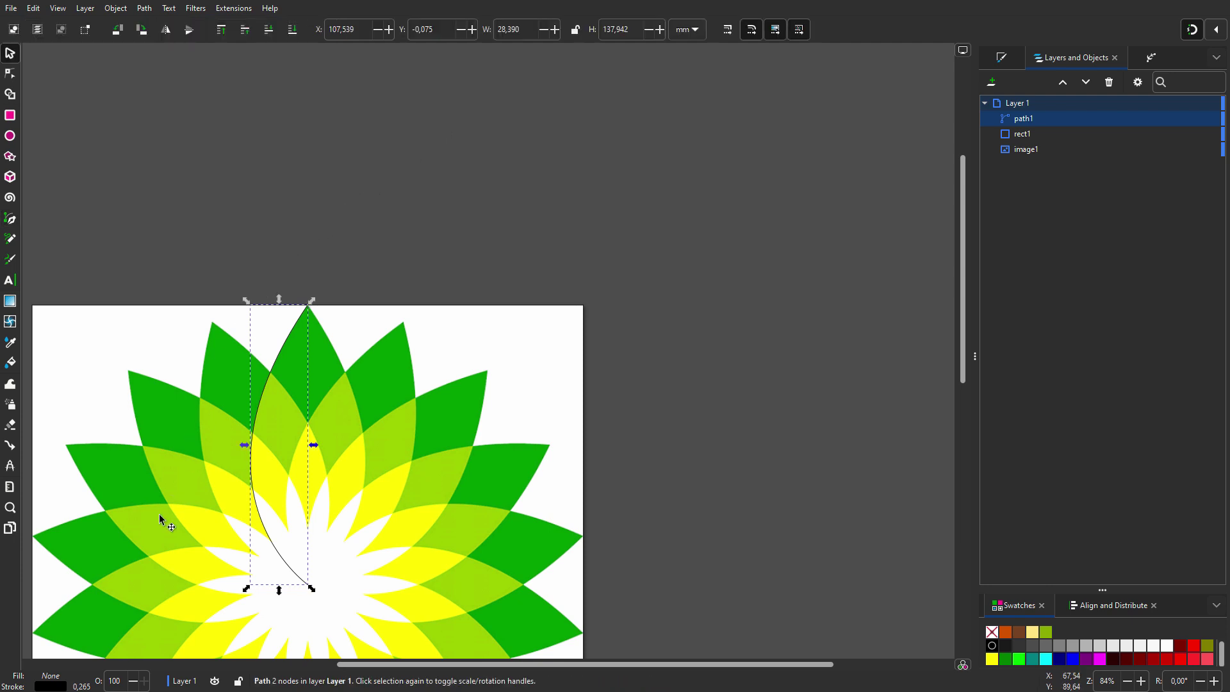
# Swap fill and stroke on the traced curve and set its opacity to 50%
pyautogui.rightClick(50, 677)
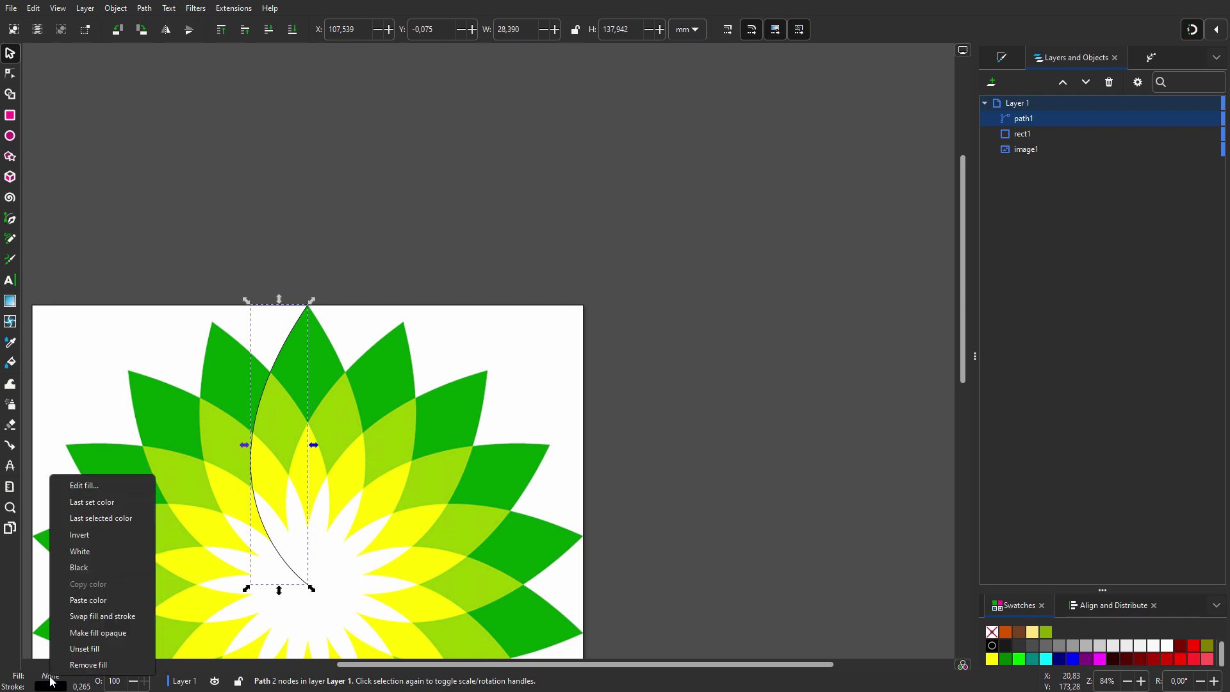
pyautogui.click(105, 615)
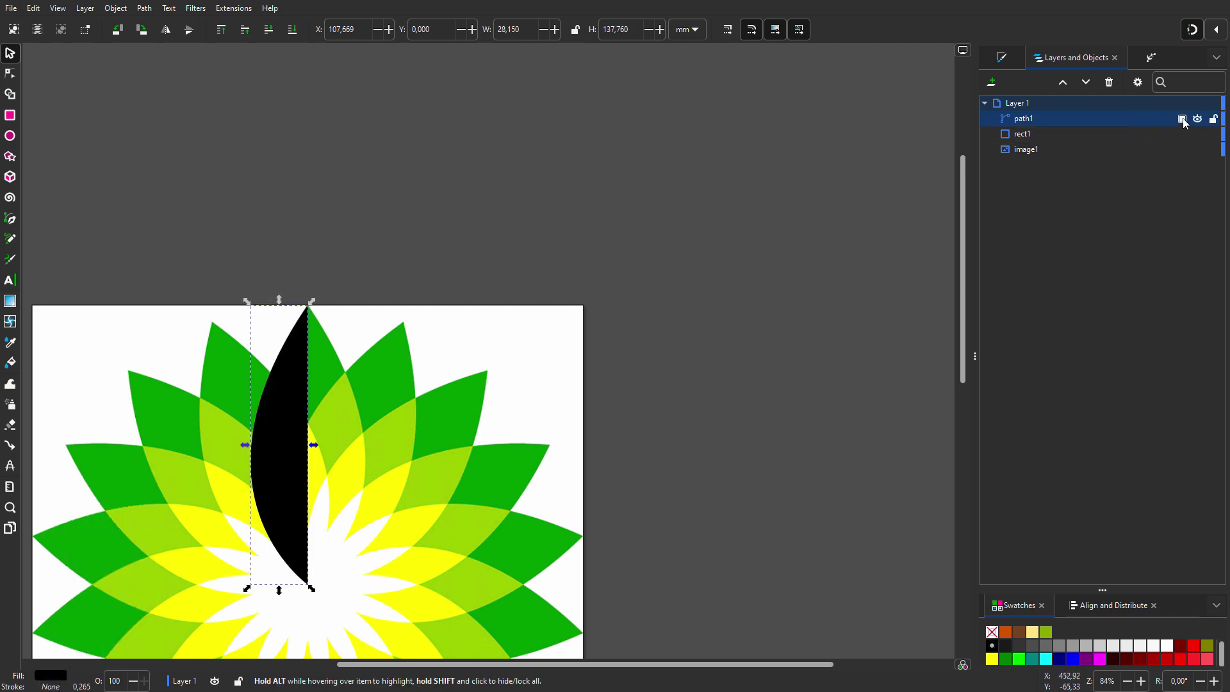
pyautogui.click(1182, 119)
pyautogui.click(1155, 164)
# Duplicate and horizontally mirror the half-leaf, shift it right, and union both halves
pyautogui.rightClick(1080, 117)
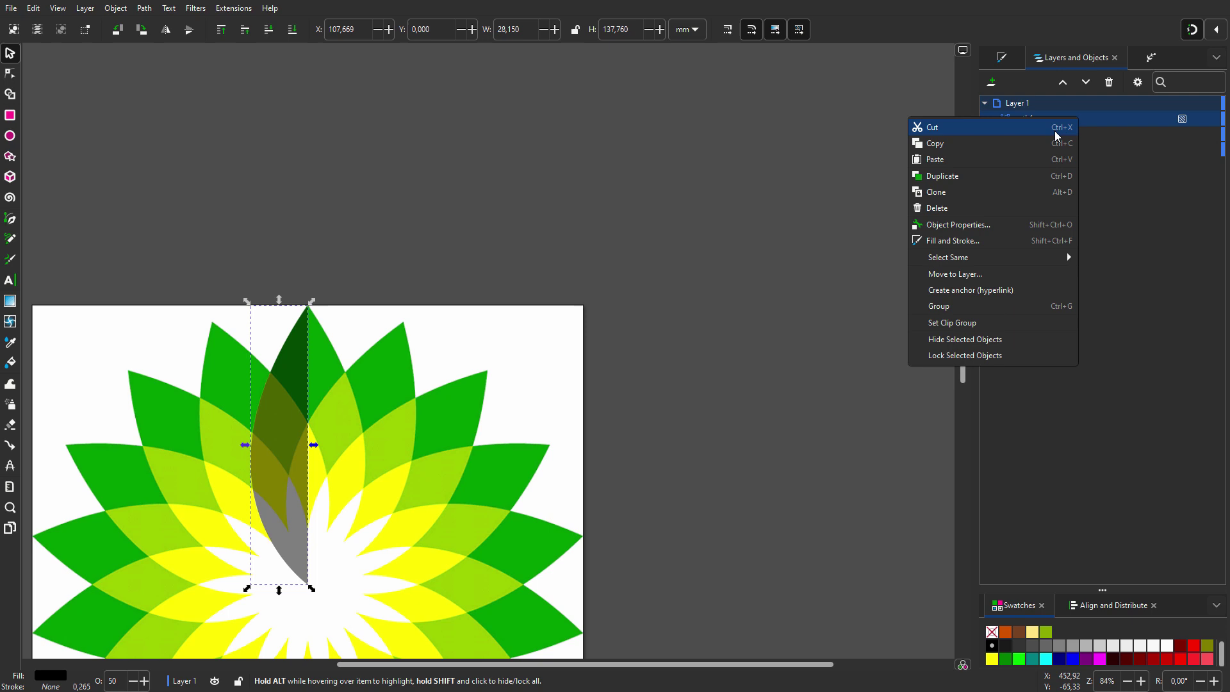
pyautogui.click(989, 179)
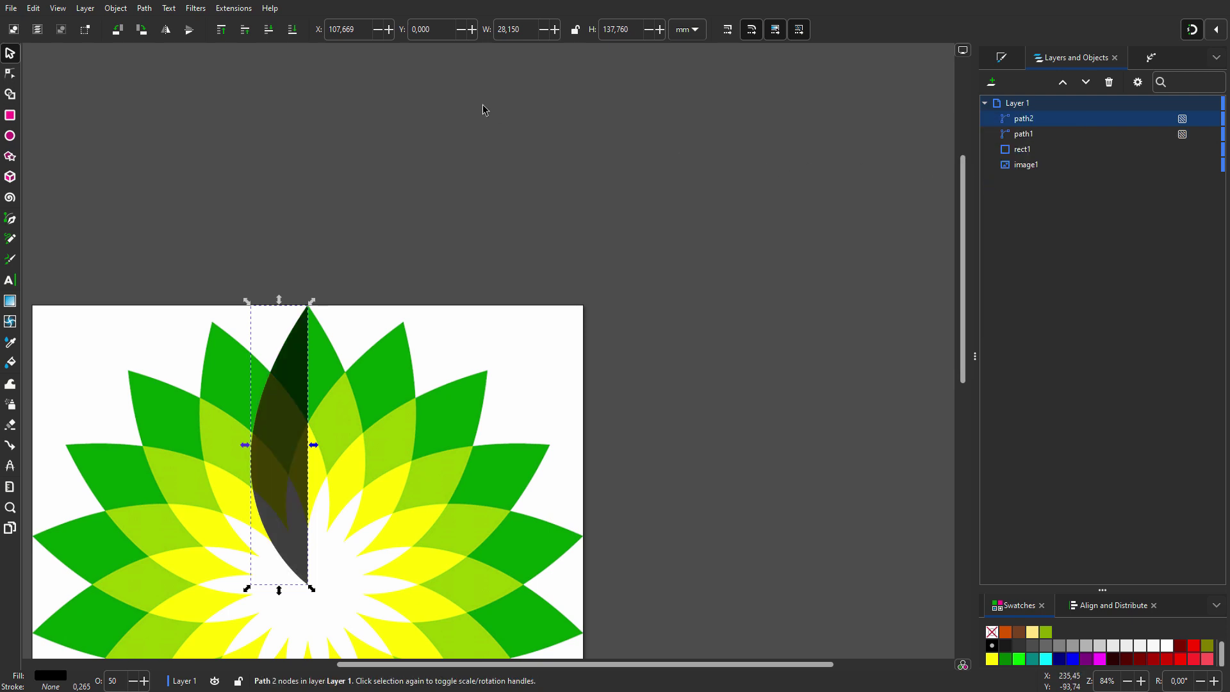
pyautogui.click(167, 34)
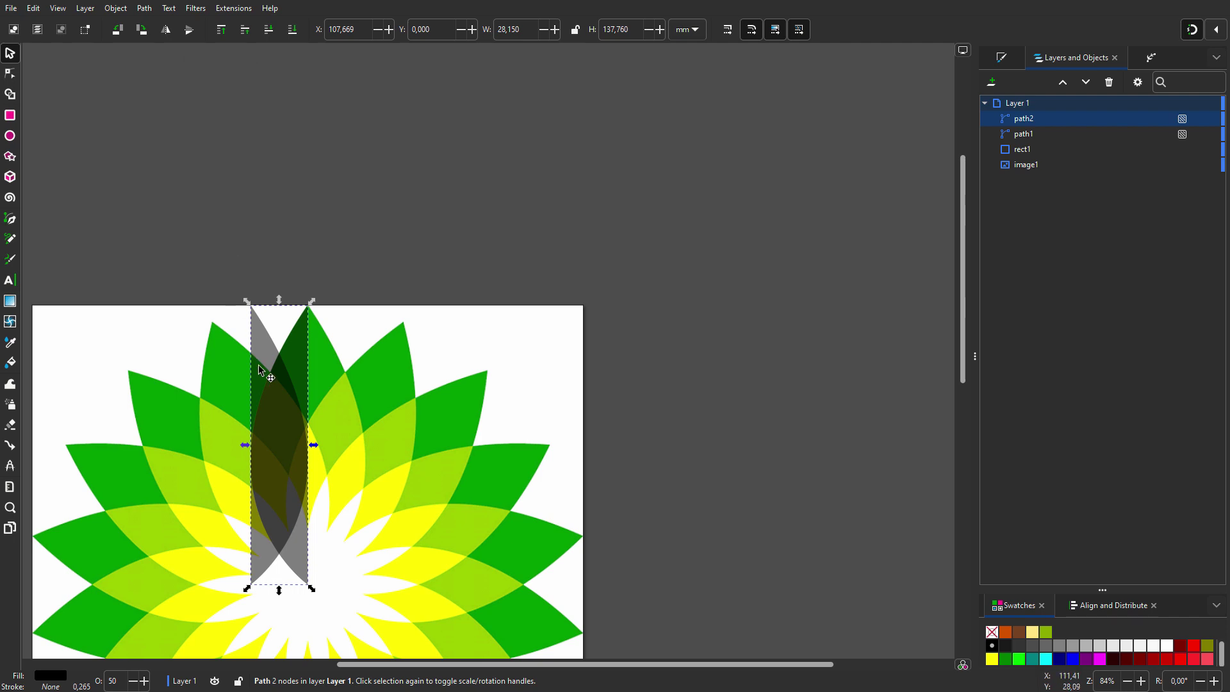
pyautogui.moveTo(259, 365); pyautogui.dragTo(314, 376)
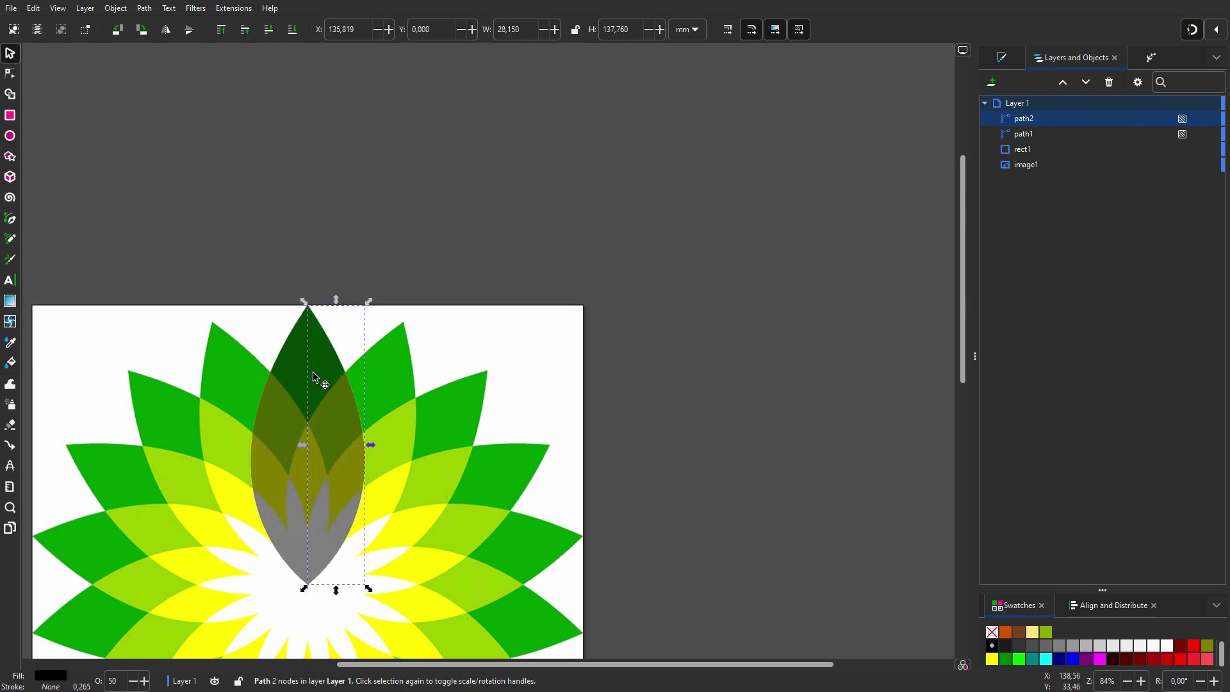
pyautogui.keyDown('shift'); pyautogui.click(289, 378); pyautogui.keyUp('shift')
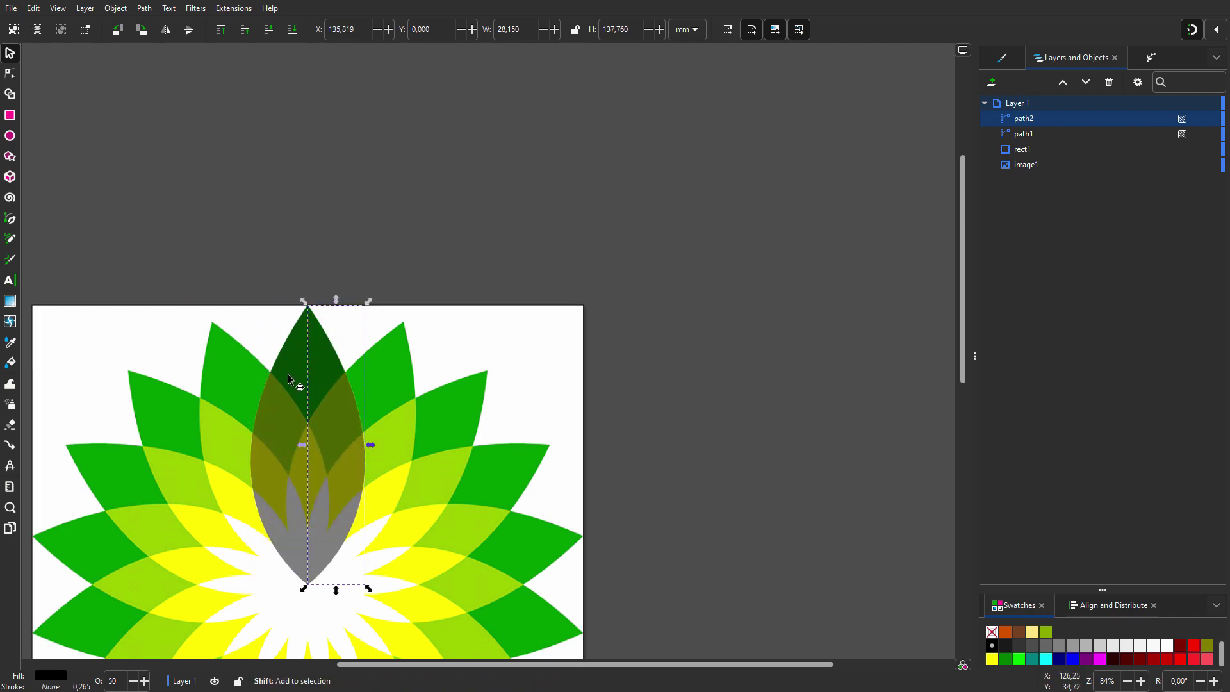
pyautogui.click(146, 8)
pyautogui.click(176, 75)
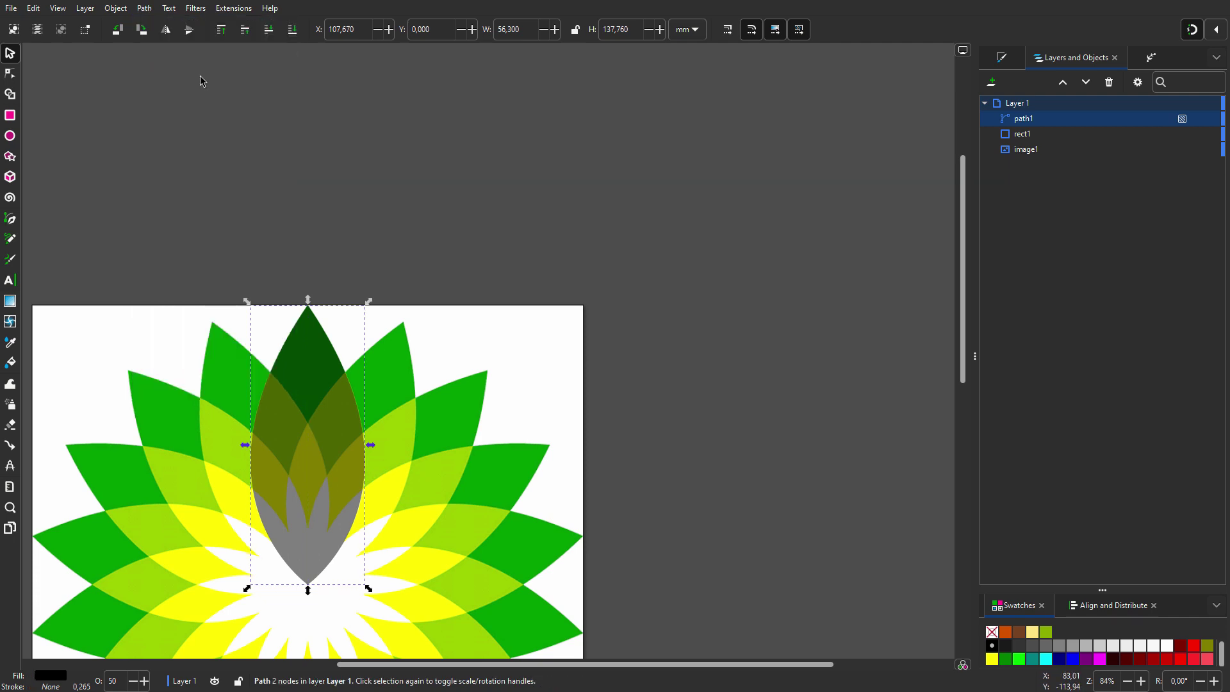
# Apply Rotate copies to the leaf, with the origin at the logo centre and 18 copies
pyautogui.click(1148, 59)
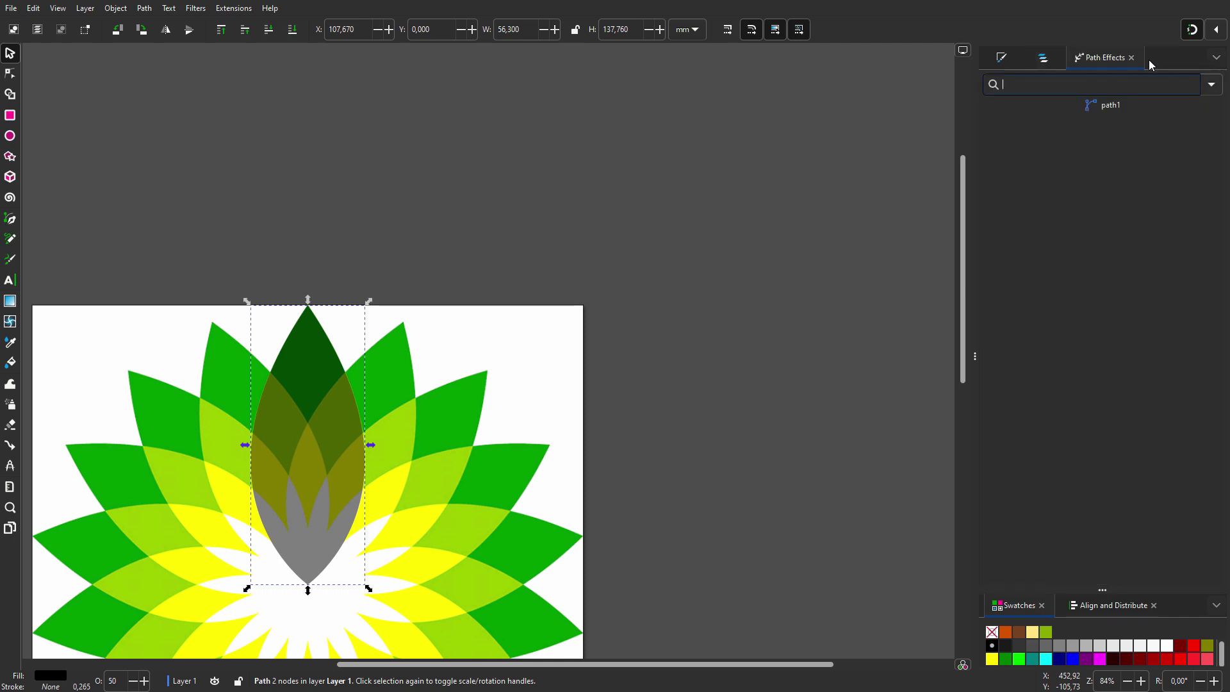
pyautogui.click(1211, 85)
pyautogui.click(1159, 299)
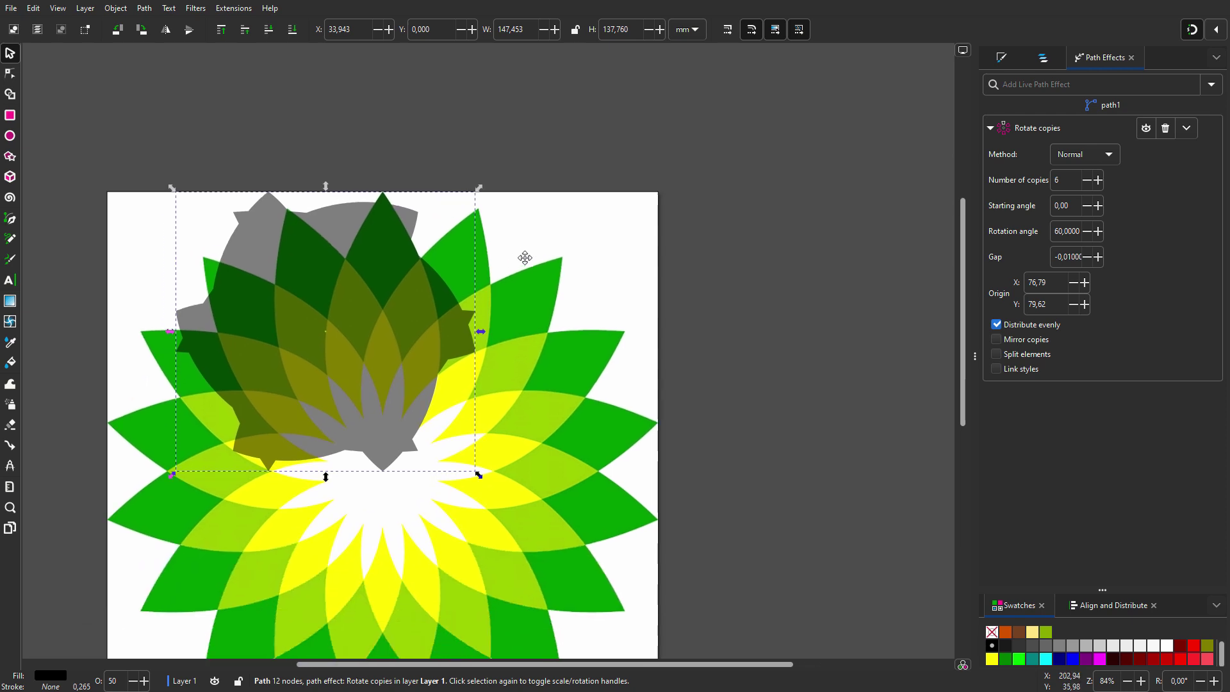
pyautogui.moveTo(465, 372); pyautogui.dragTo(591, 154)
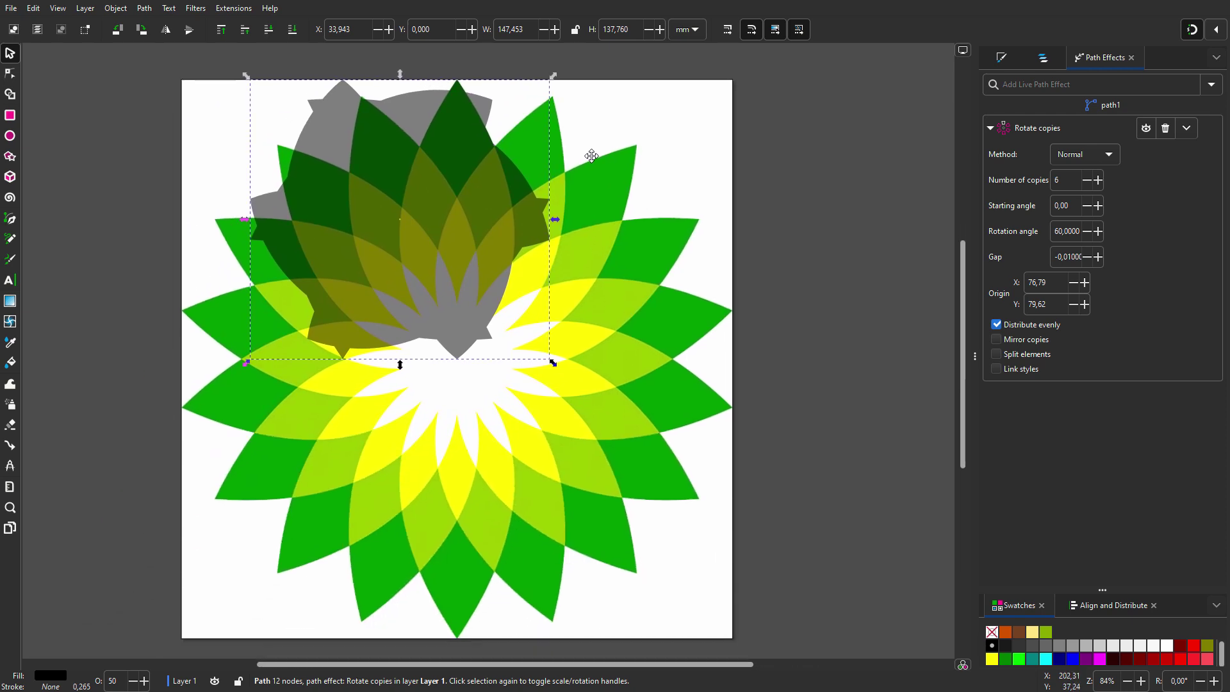
pyautogui.click(10, 73)
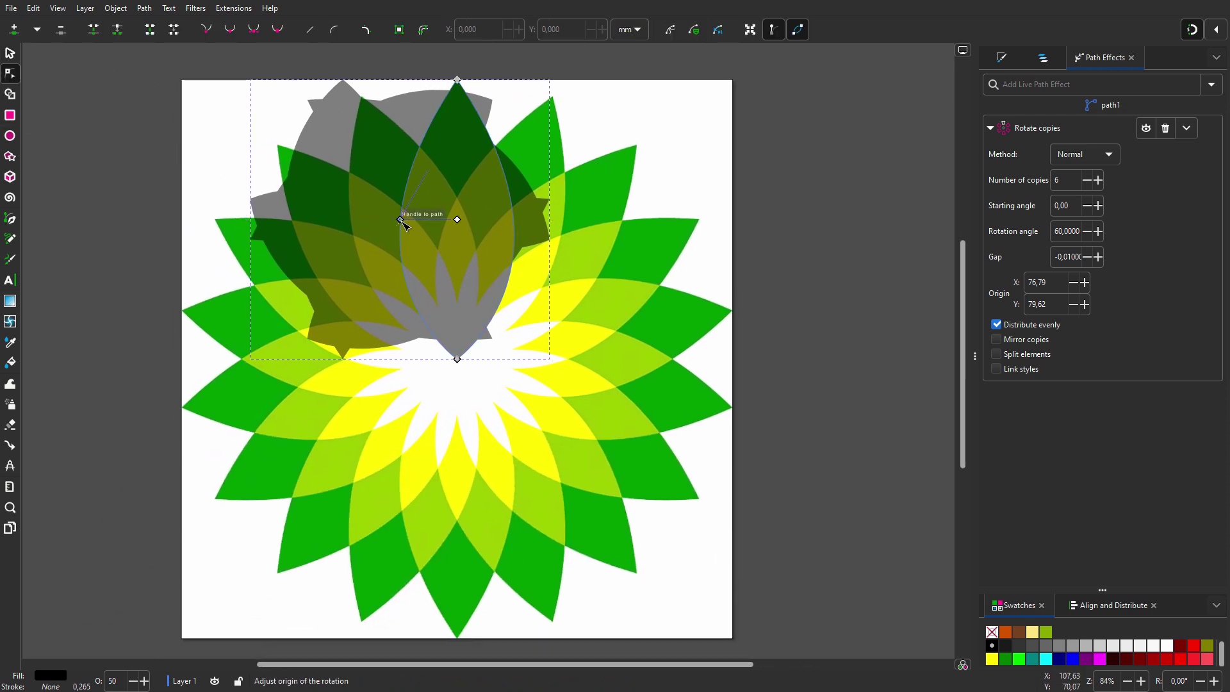
pyautogui.moveTo(402, 221); pyautogui.dragTo(457, 360)
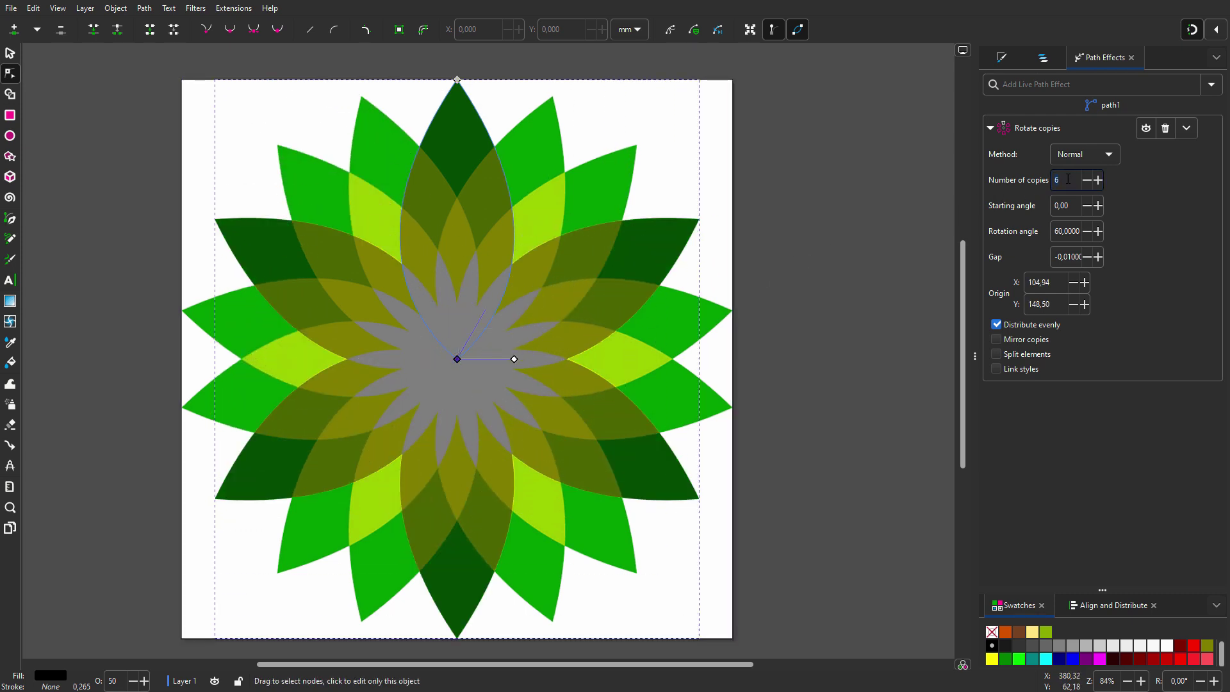
pyautogui.write('18')
pyautogui.press('Return')
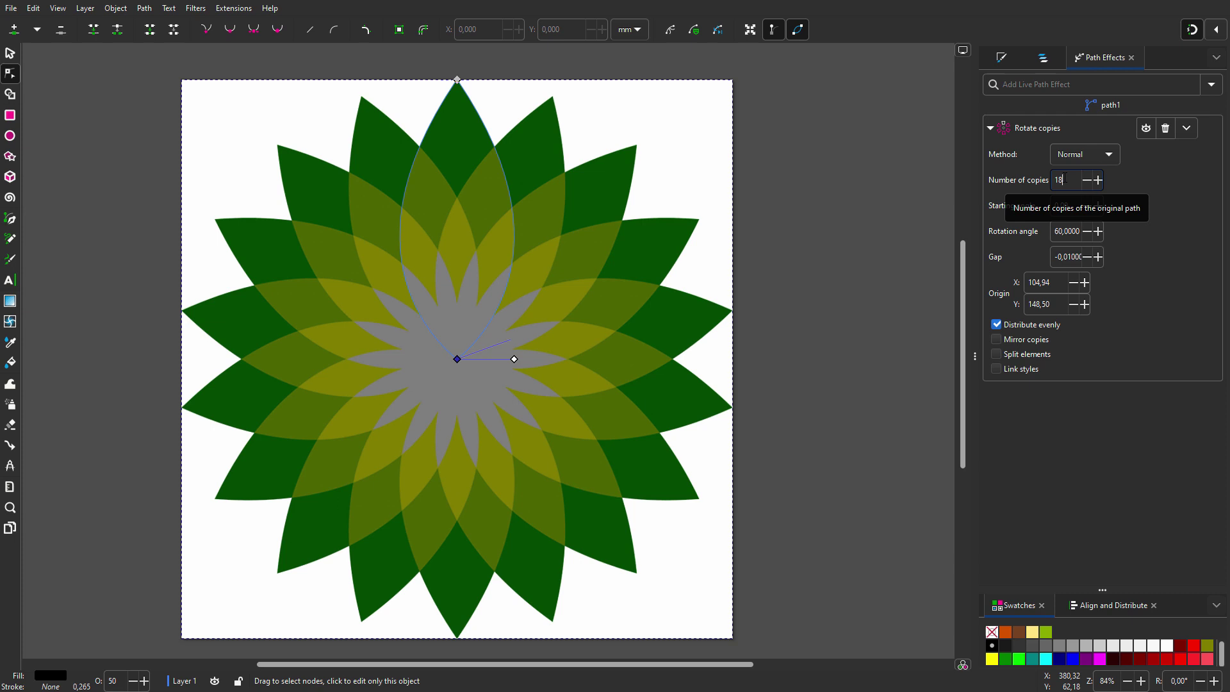
# Convert the flower to a plain path, set its opacity to 100%, and duplicate it twice
pyautogui.click(146, 10)
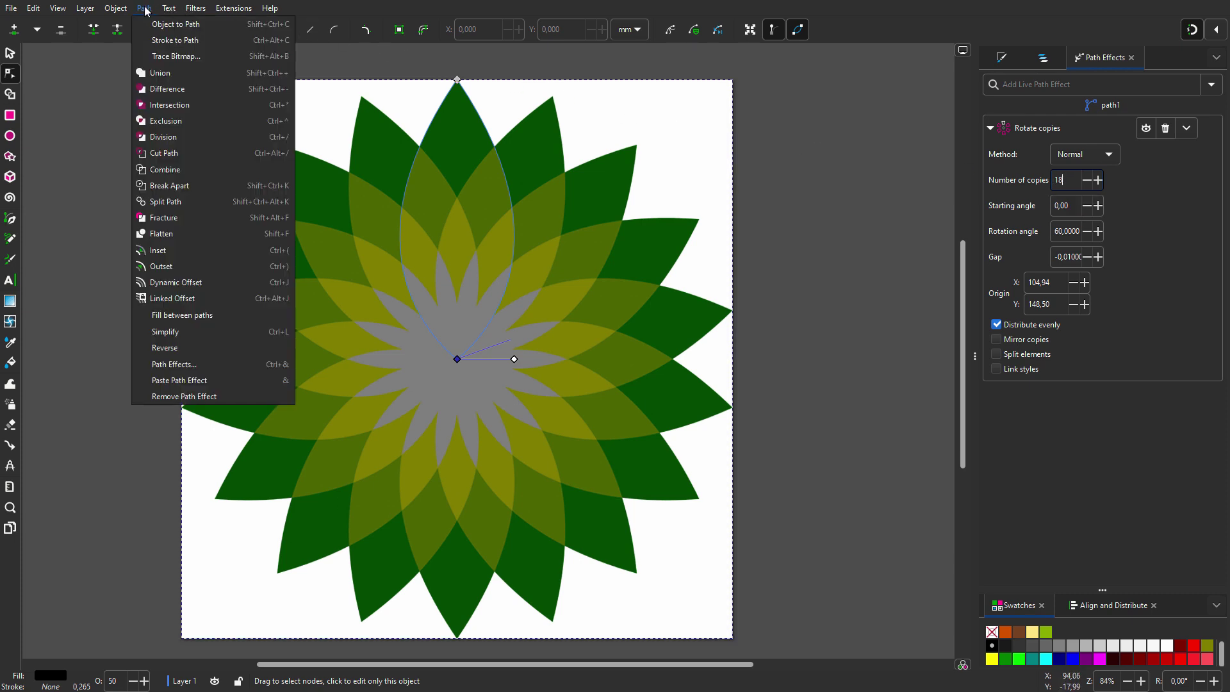
pyautogui.click(154, 24)
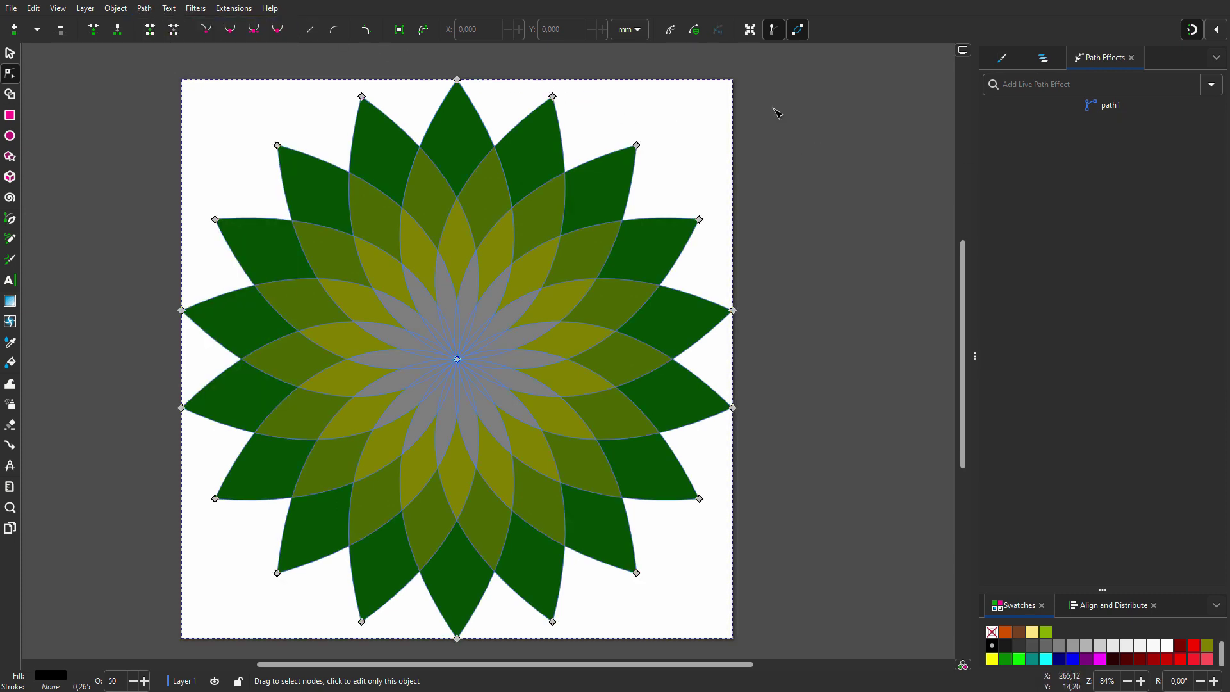
pyautogui.click(1040, 60)
pyautogui.click(1182, 118)
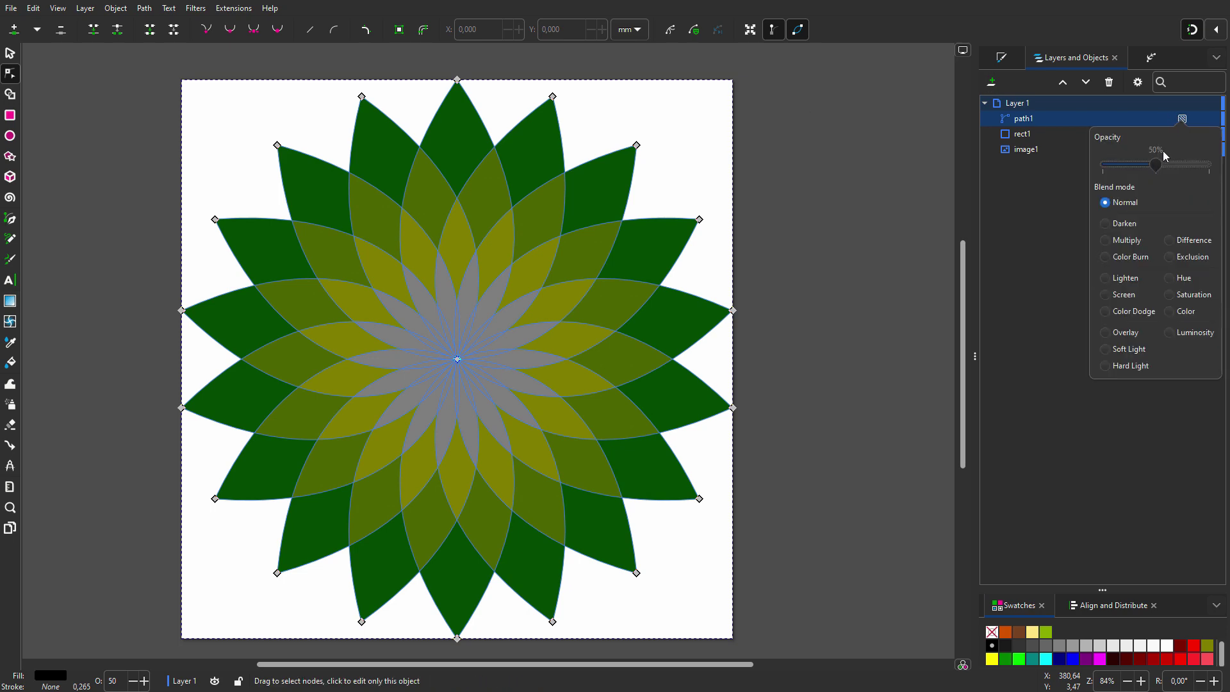
pyautogui.moveTo(1156, 164); pyautogui.dragTo(1212, 166)
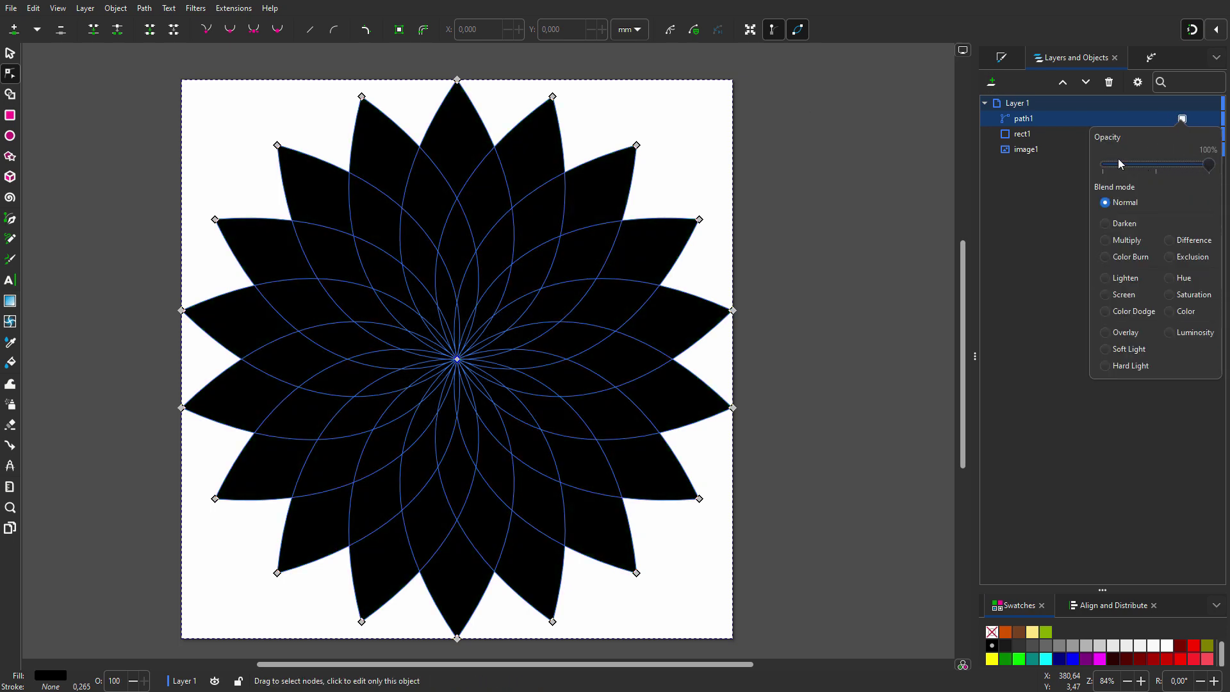
pyautogui.click(1058, 117)
pyautogui.hotkey('ctrl', 'd')
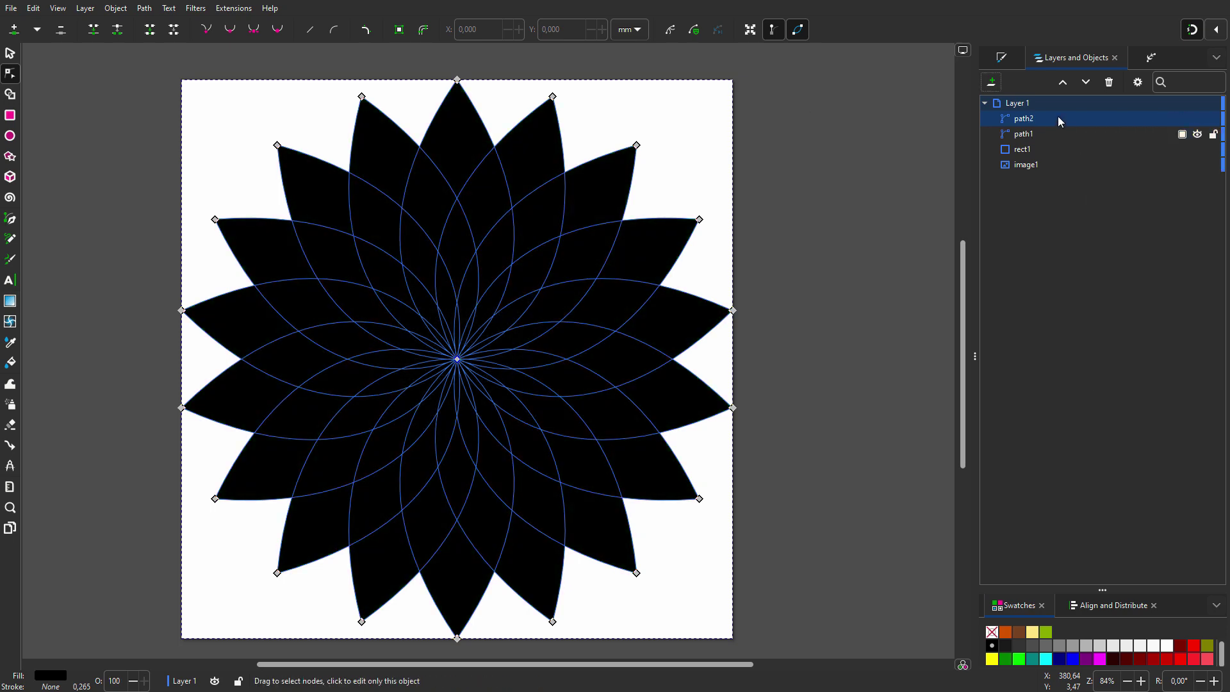
pyautogui.hotkey('ctrl', 'd')
# Shape-build and union the outer petal-tip fragments into one path named 'outer leaves'
pyautogui.click(12, 98)
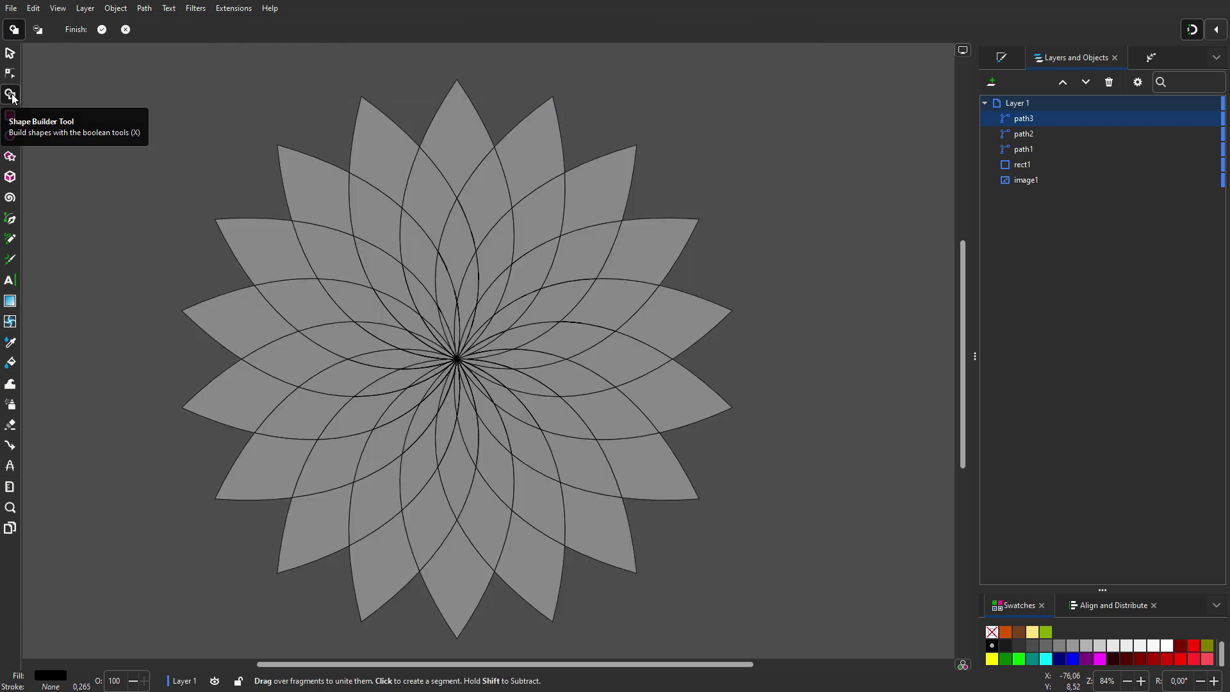
pyautogui.moveTo(366, 126)
pyautogui.mouseDown()
pyautogui.moveTo(623, 188)
pyautogui.moveTo(691, 329)
pyautogui.moveTo(672, 499)
pyautogui.moveTo(519, 598)
pyautogui.moveTo(389, 591)
pyautogui.moveTo(201, 464)
pyautogui.mouseUp()
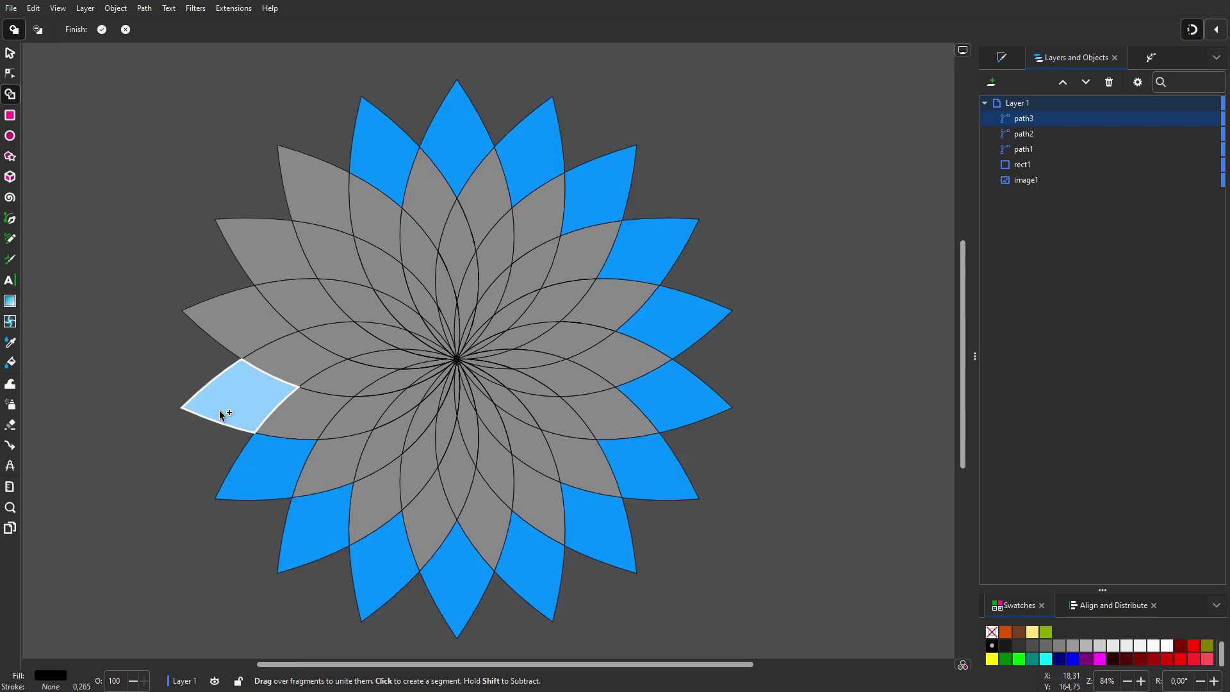
pyautogui.moveTo(223, 411)
pyautogui.mouseDown()
pyautogui.moveTo(237, 286)
pyautogui.moveTo(305, 182)
pyautogui.mouseUp()
pyautogui.click(102, 28)
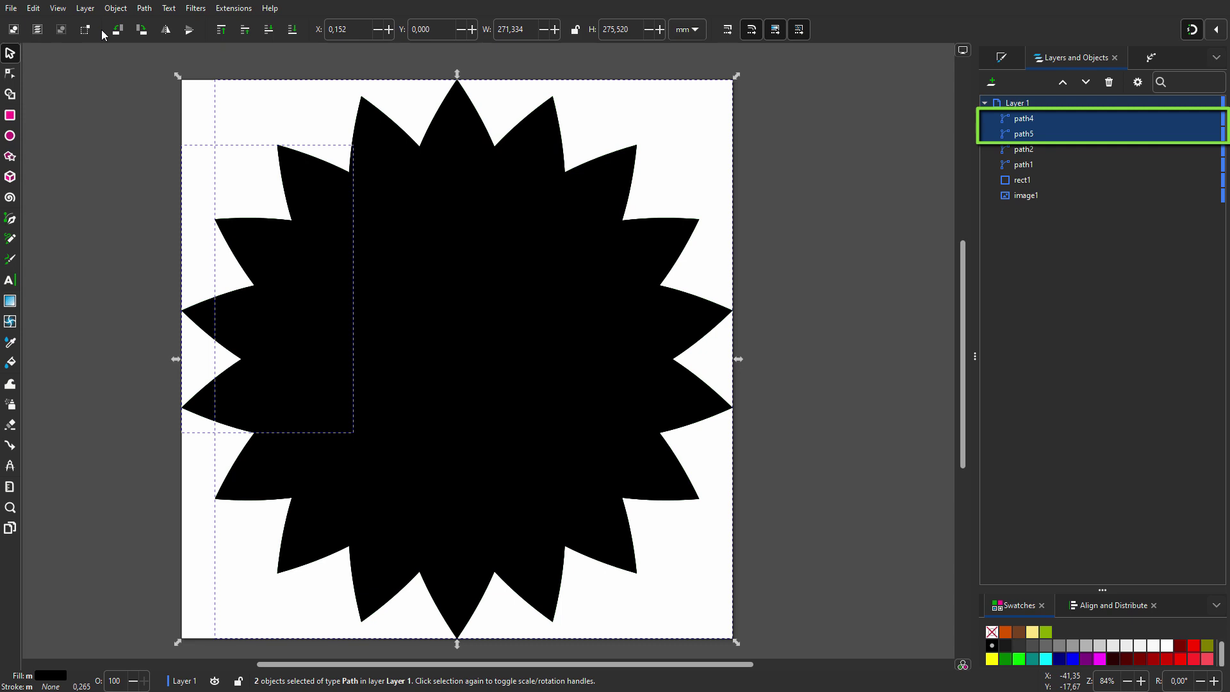
pyautogui.click(146, 10)
pyautogui.click(159, 72)
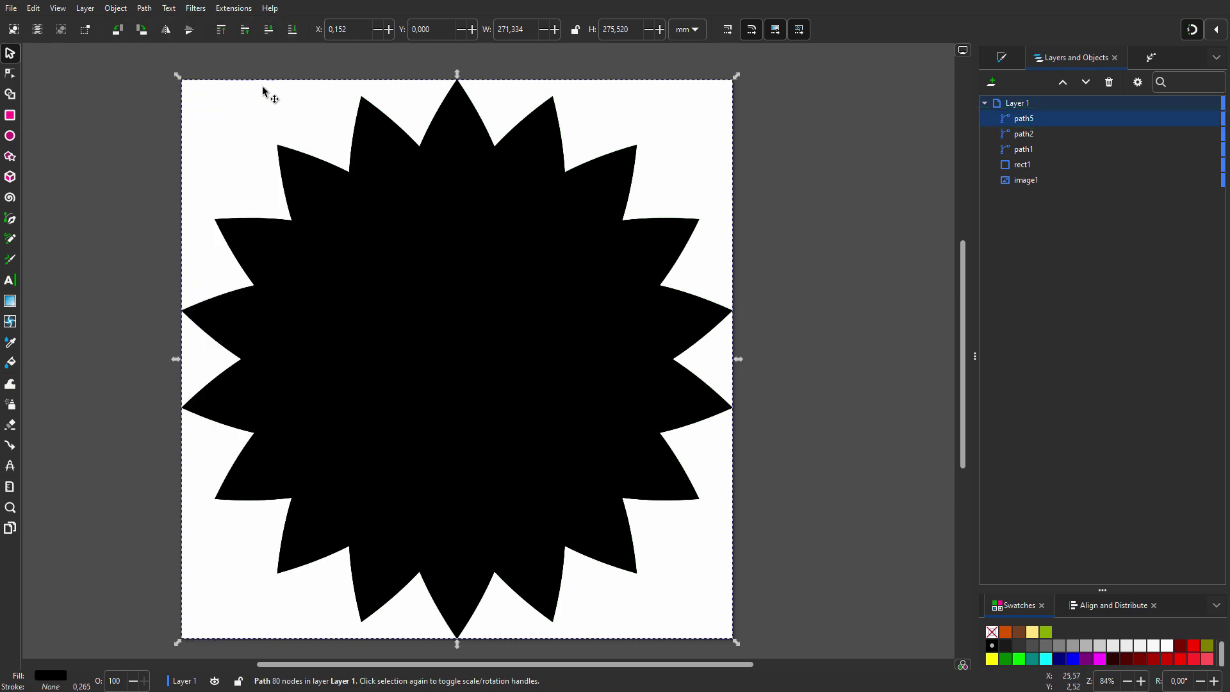
pyautogui.moveTo(1049, 119)
pyautogui.write('s')
pyautogui.press('Return')
pyautogui.click(1048, 135)
# Shape-build and union path2's middle-ring fragments into 'middle leaves', filled yellow-green
pyautogui.click(11, 94)
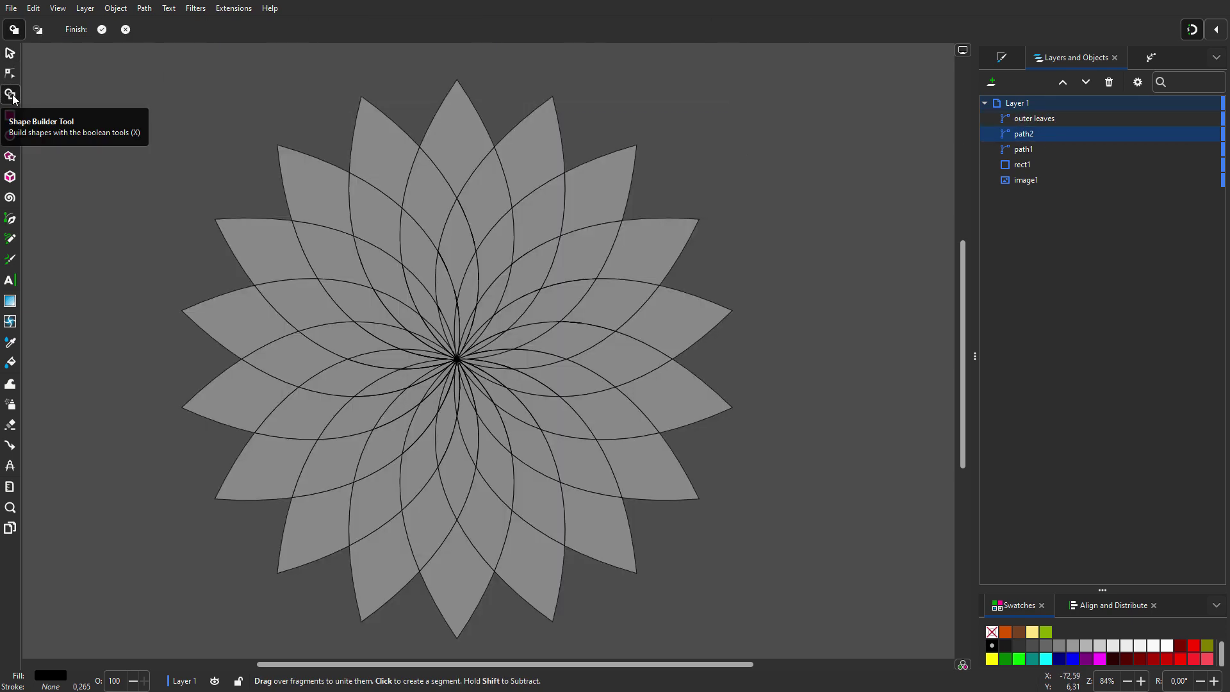
pyautogui.click(365, 203)
pyautogui.moveTo(408, 207)
pyautogui.mouseDown()
pyautogui.moveTo(540, 495)
pyautogui.moveTo(420, 502)
pyautogui.moveTo(324, 461)
pyautogui.moveTo(297, 316)
pyautogui.moveTo(333, 258)
pyautogui.mouseUp()
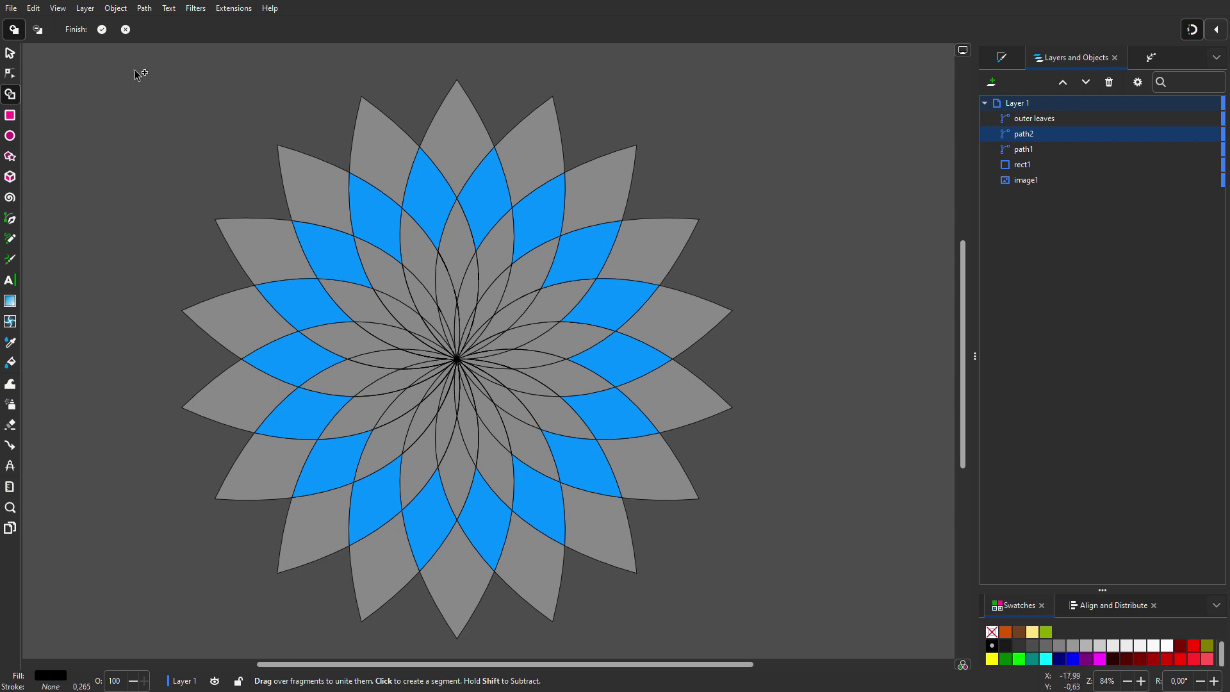
pyautogui.click(102, 29)
pyautogui.click(144, 9)
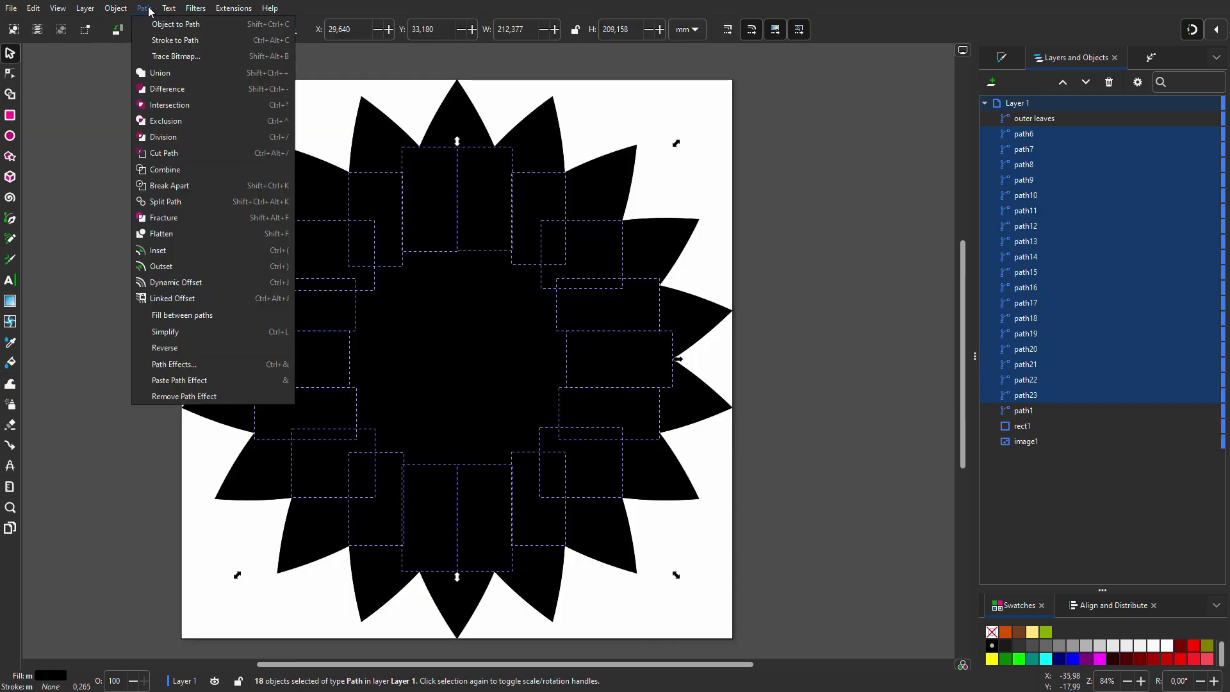
pyautogui.click(160, 71)
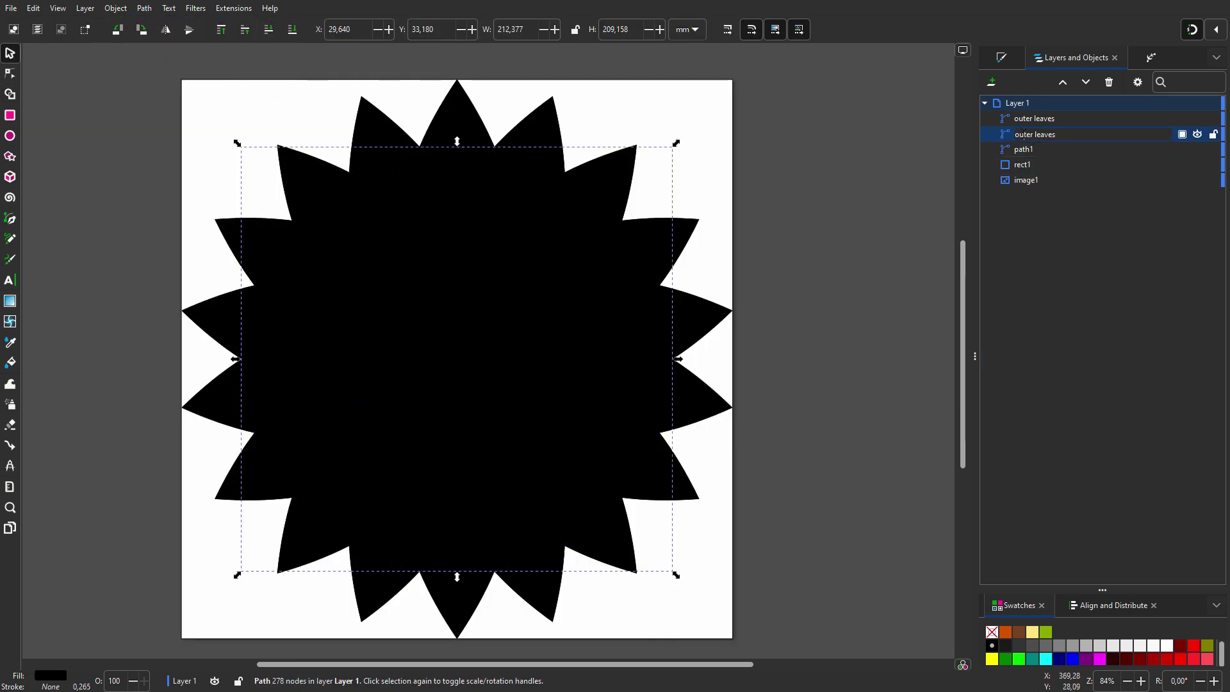
pyautogui.write('ddle')
pyautogui.press('Return')
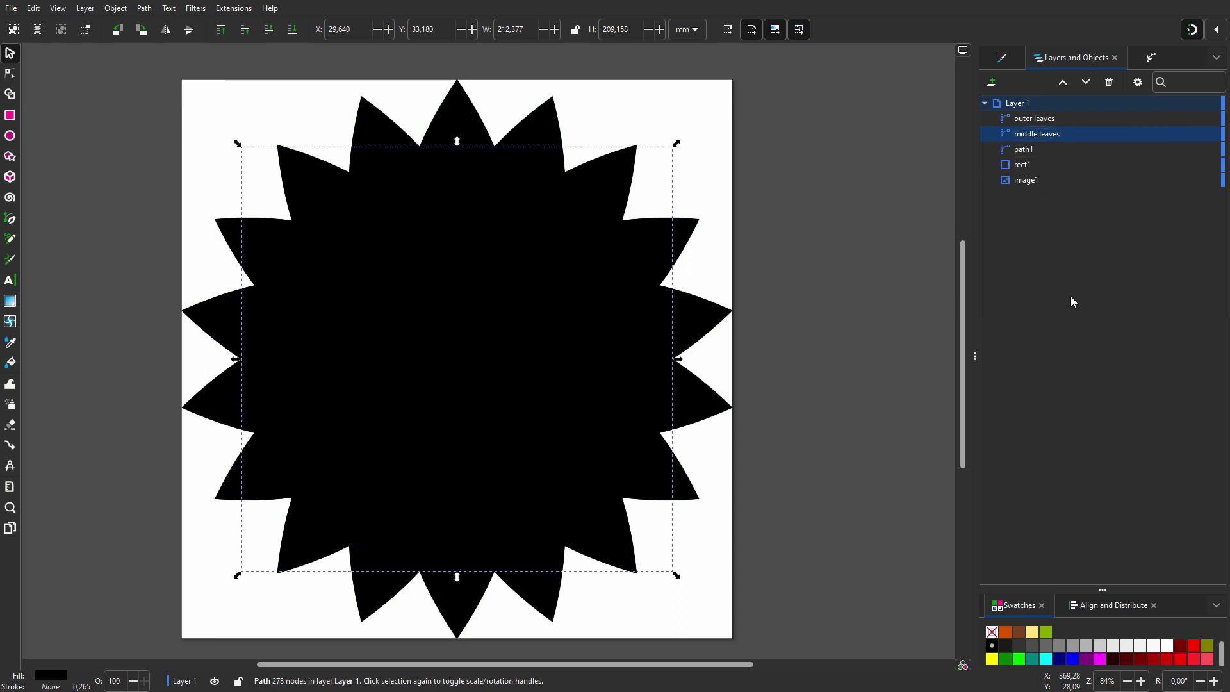
pyautogui.click(1046, 630)
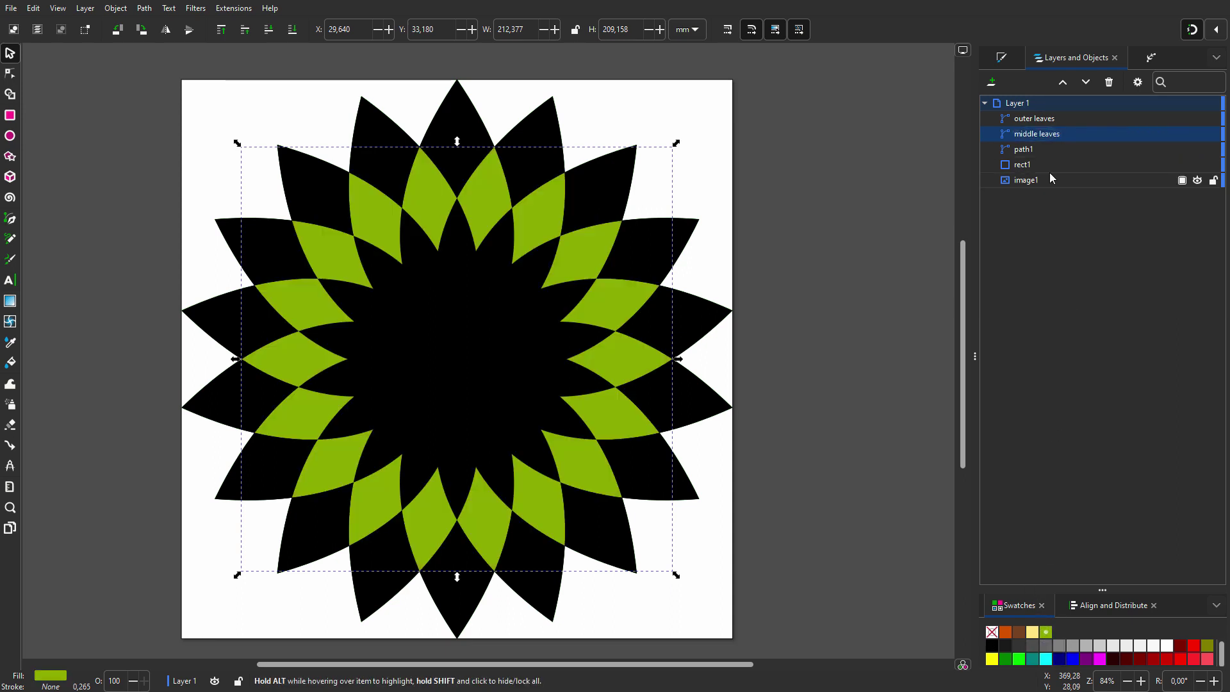
pyautogui.click(1040, 150)
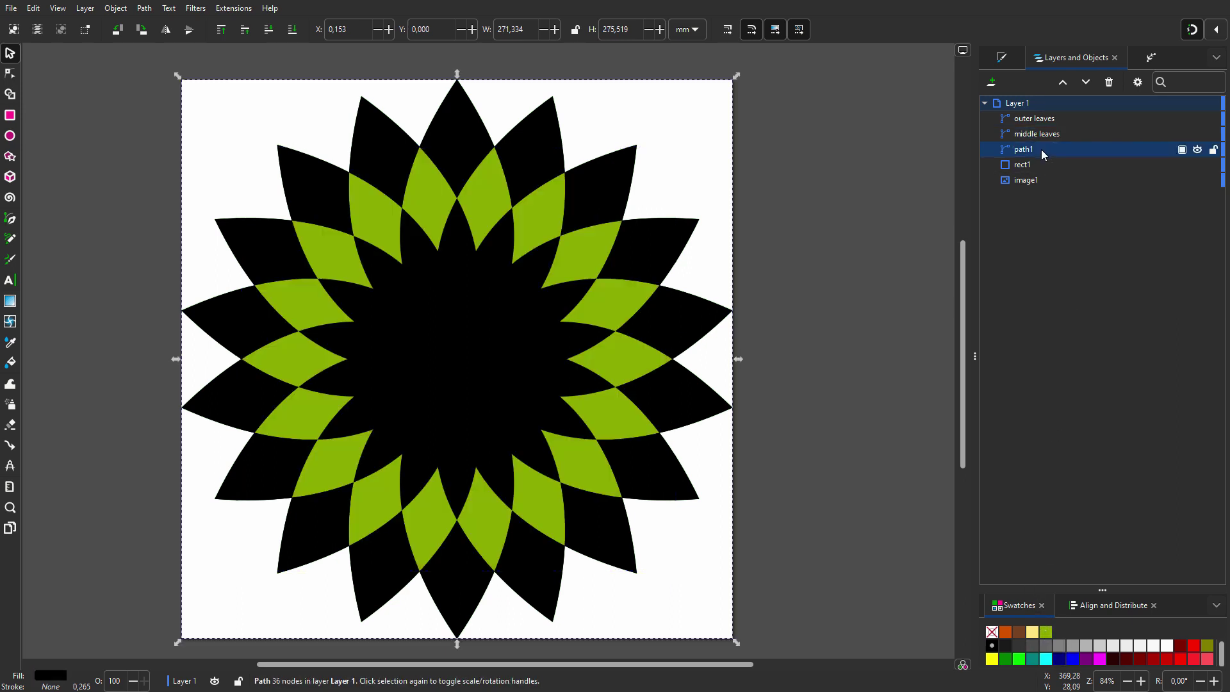
# Shape-build the inner-ring fragments, removing a stray left fragment and adding a missing one
pyautogui.click(10, 96)
pyautogui.moveTo(380, 262)
pyautogui.mouseDown()
pyautogui.moveTo(527, 274)
pyautogui.moveTo(569, 370)
pyautogui.moveTo(499, 467)
pyautogui.moveTo(389, 445)
pyautogui.moveTo(313, 404)
pyautogui.moveTo(272, 322)
pyautogui.mouseUp()
pyautogui.click(38, 29)
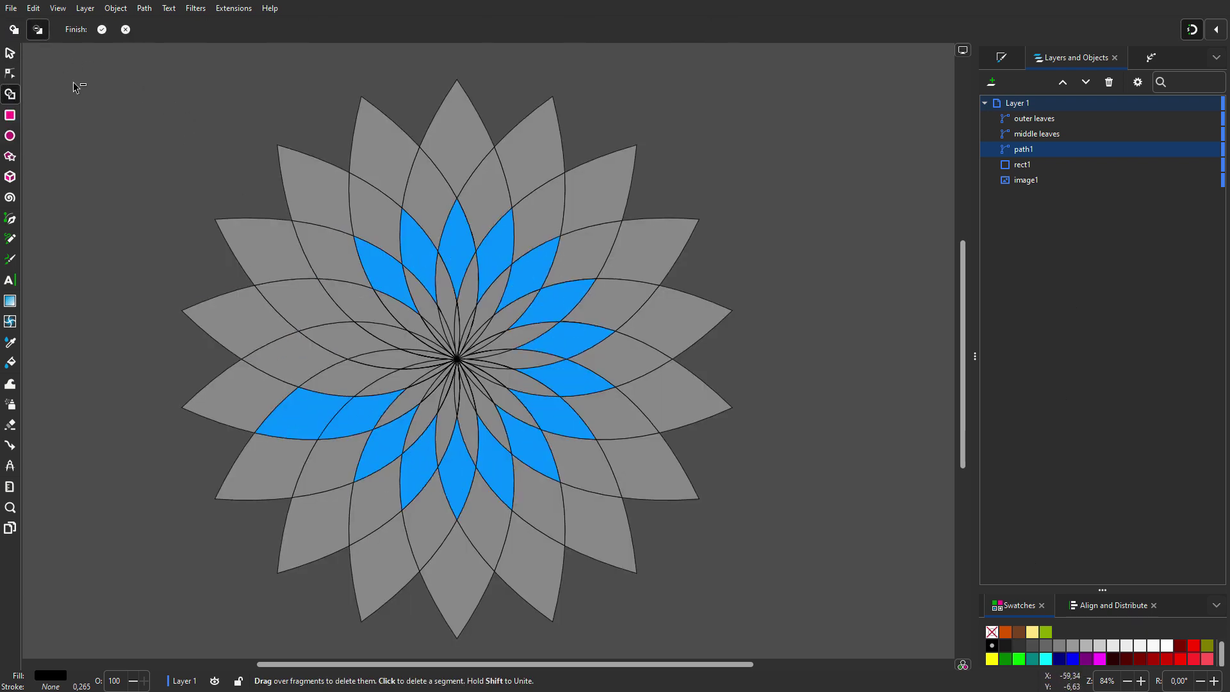
pyautogui.click(297, 413)
pyautogui.click(14, 29)
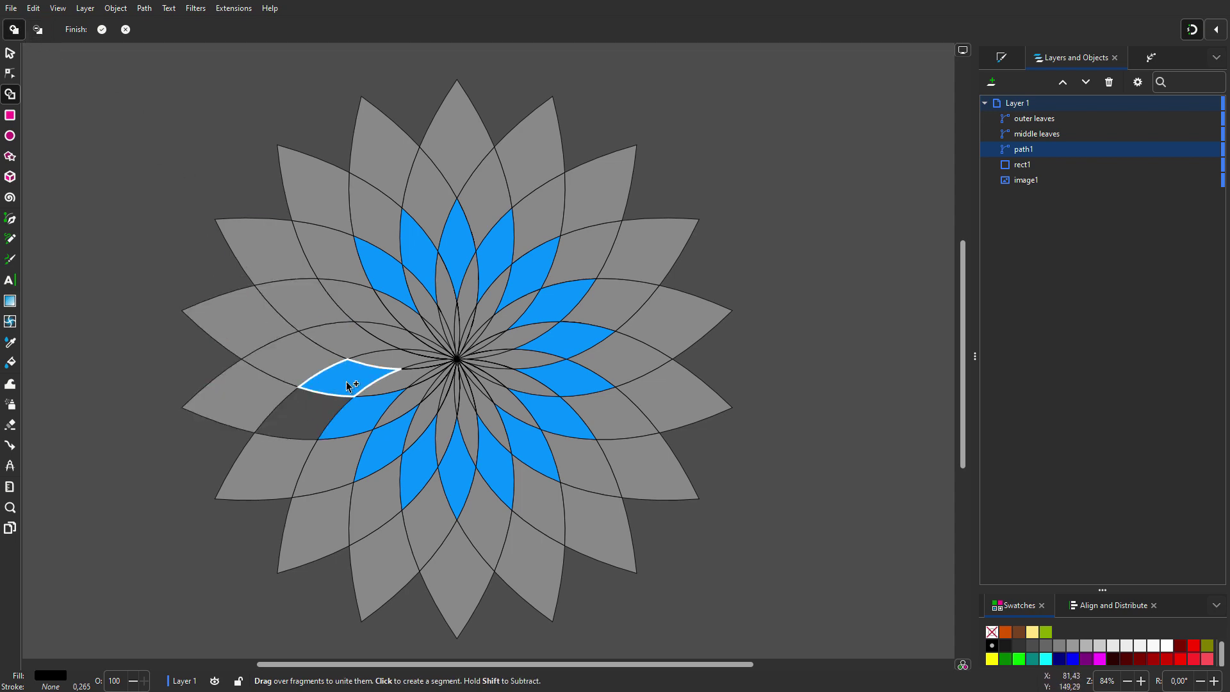
pyautogui.moveTo(343, 378)
pyautogui.mouseDown()
pyautogui.moveTo(350, 339)
pyautogui.moveTo(176, 158)
pyautogui.mouseUp()
pyautogui.click(106, 32)
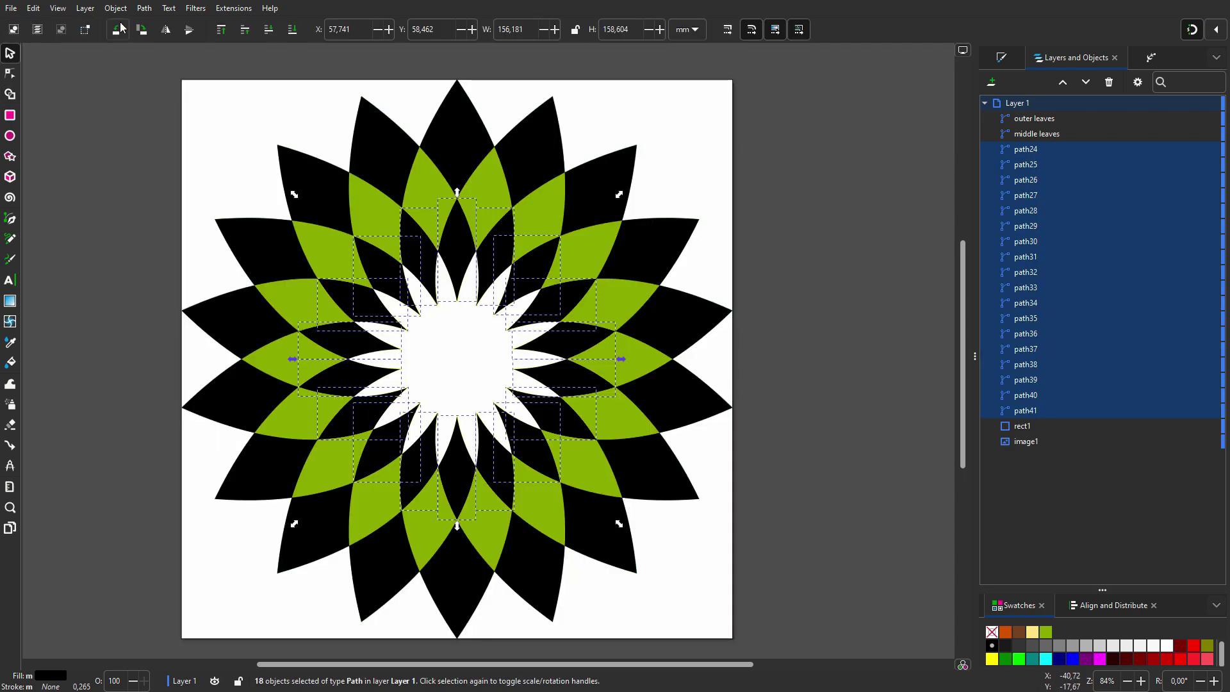
# Union the inner-ring pieces into one path and fill it pale yellow
pyautogui.click(144, 9)
pyautogui.click(164, 79)
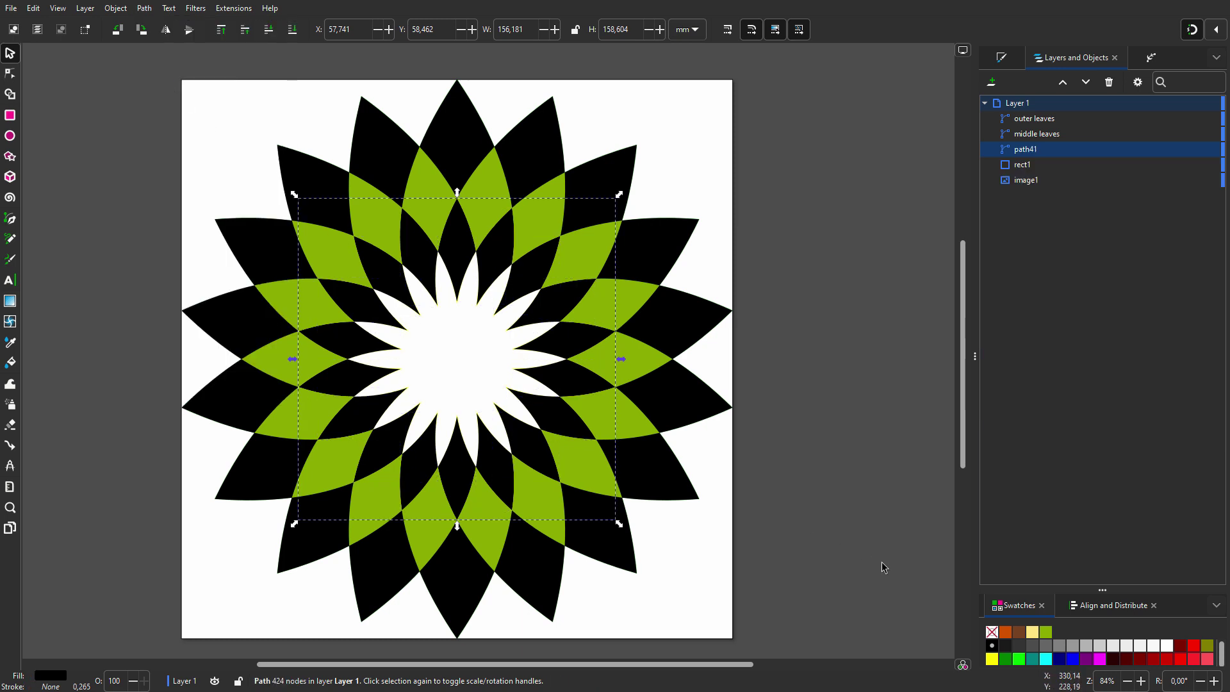
pyautogui.click(1031, 632)
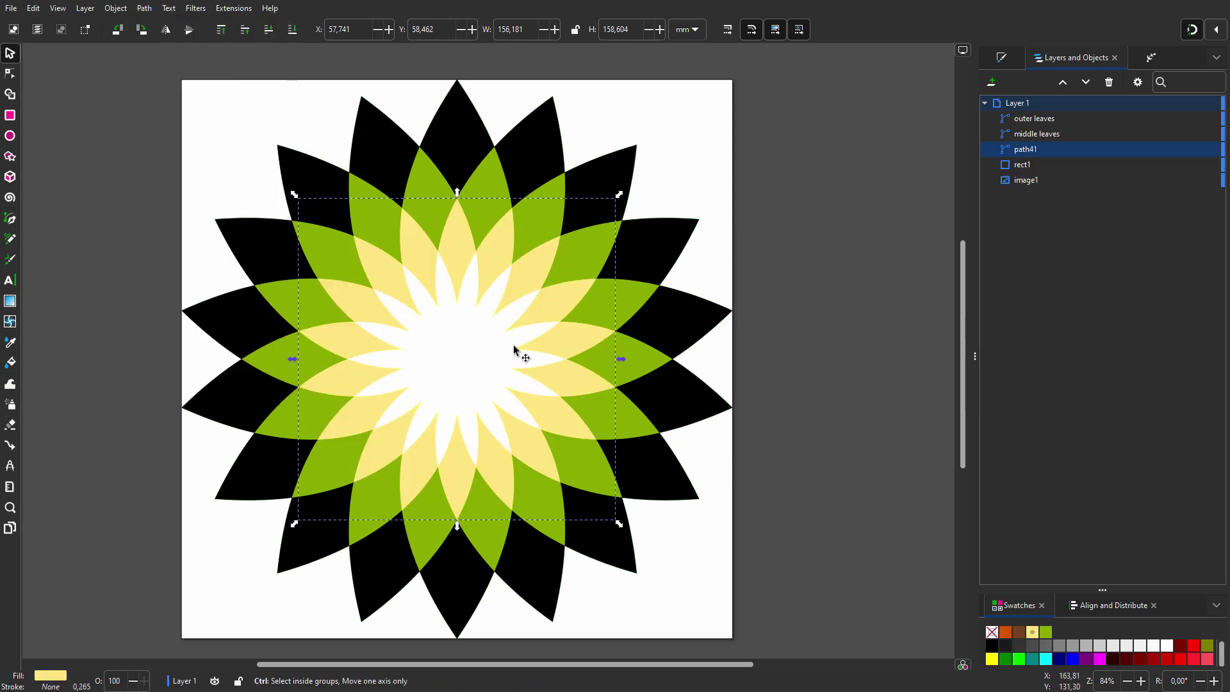
pyautogui.keyDown('ctrl'); pyautogui.scroll(-1, 577, 352); pyautogui.keyUp('ctrl')
# Move the reference logo image left of the rebuilt flower and delete the background rectangle
pyautogui.click(1027, 181)
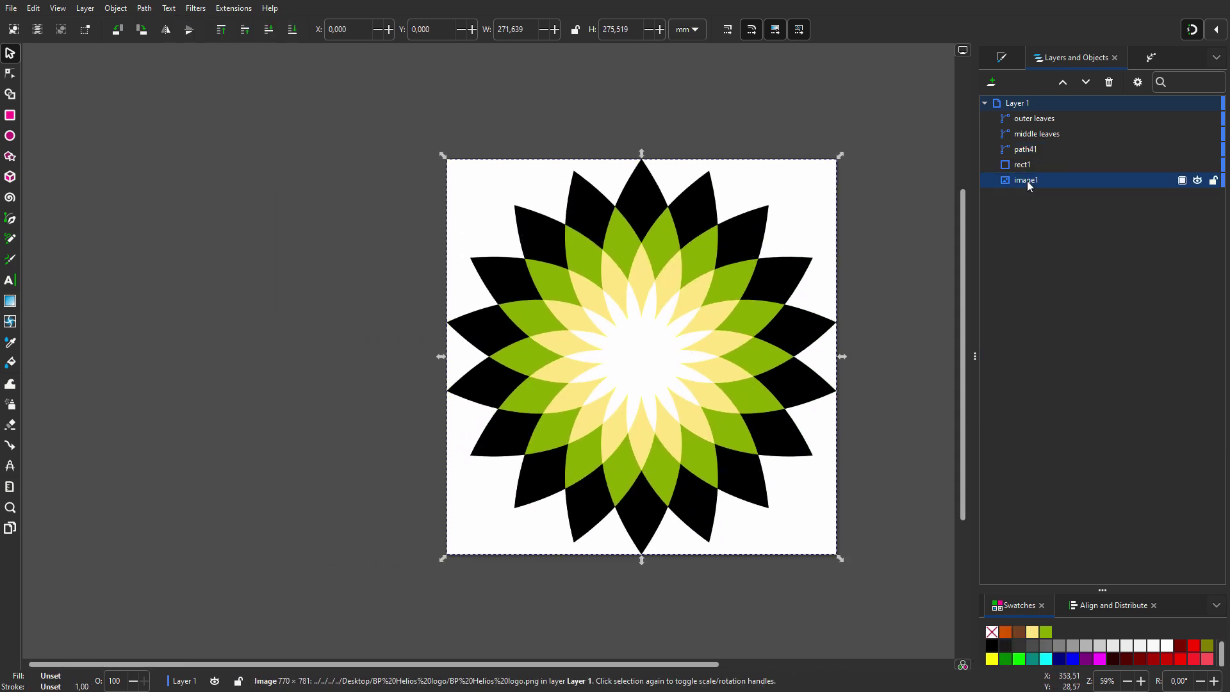
pyautogui.moveTo(529, 184); pyautogui.dragTo(141, 181)
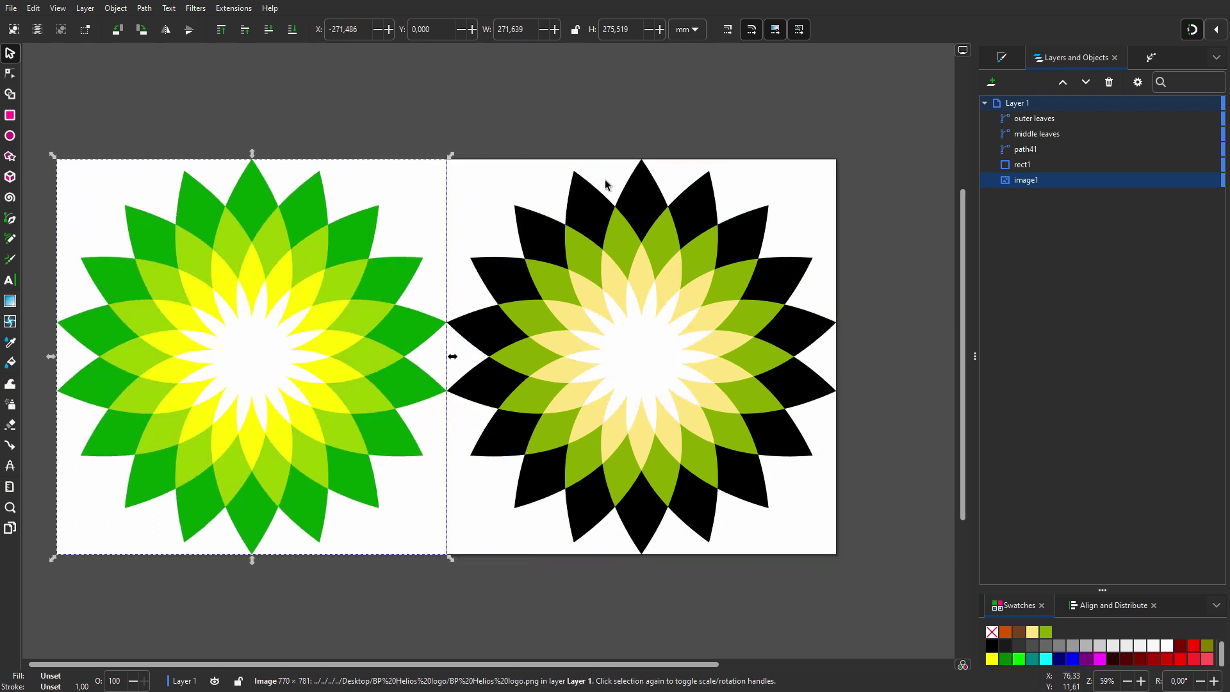
pyautogui.click(1047, 167)
pyautogui.click(1109, 85)
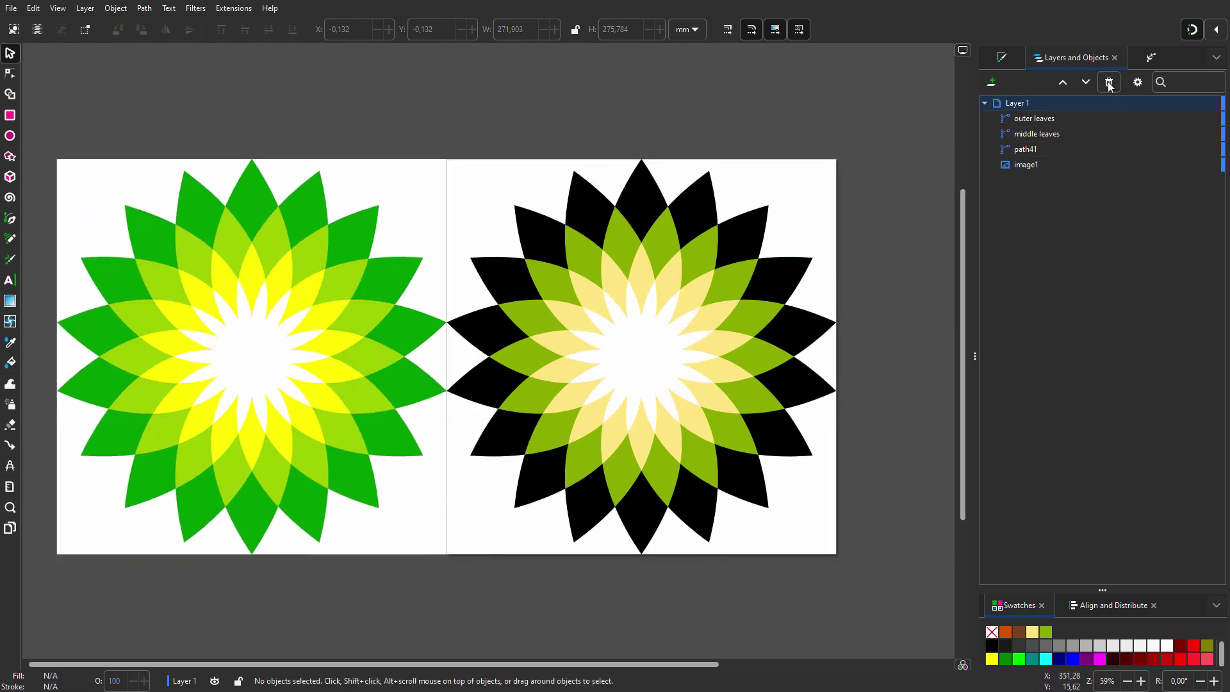
pyautogui.click(1065, 120)
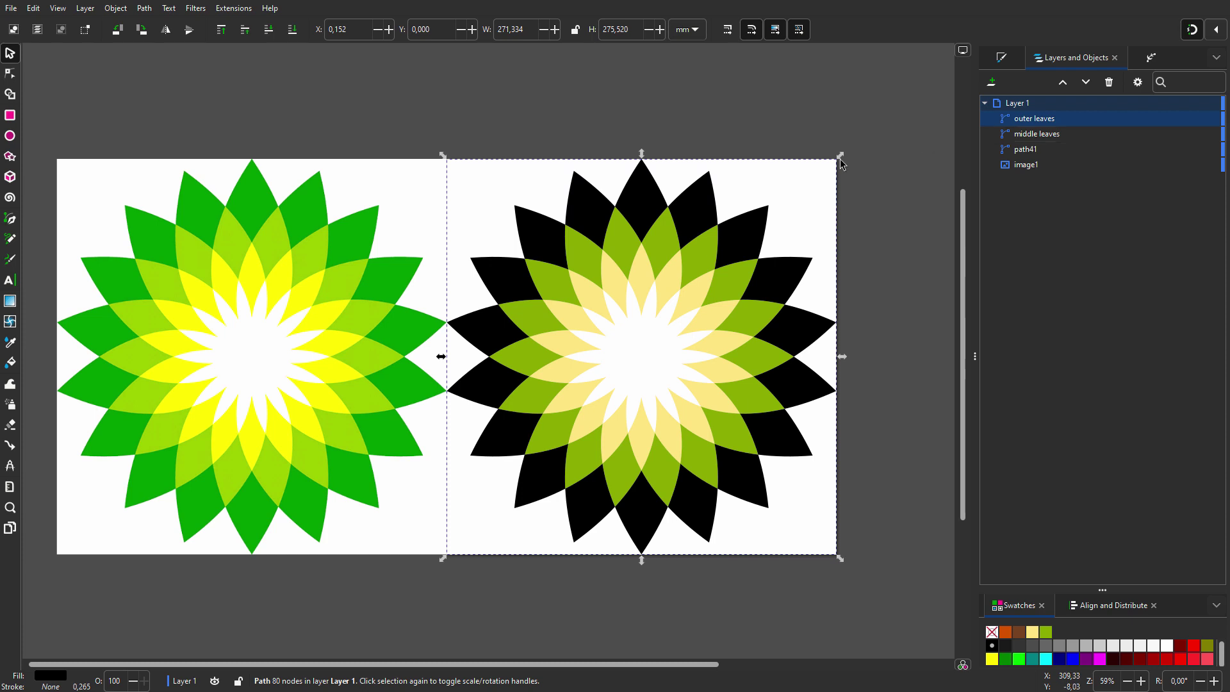
# Pick the reference logo's green, light green and yellow for the outer, middle and inner leaves
pyautogui.click(10, 342)
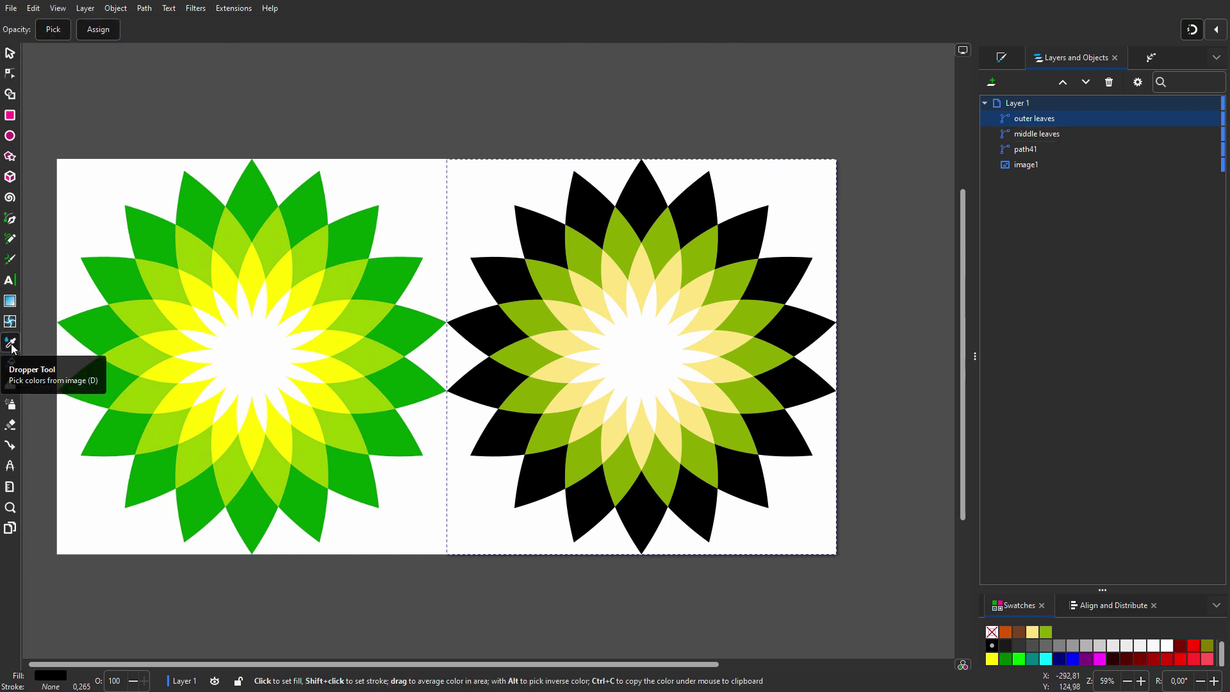
pyautogui.click(345, 239)
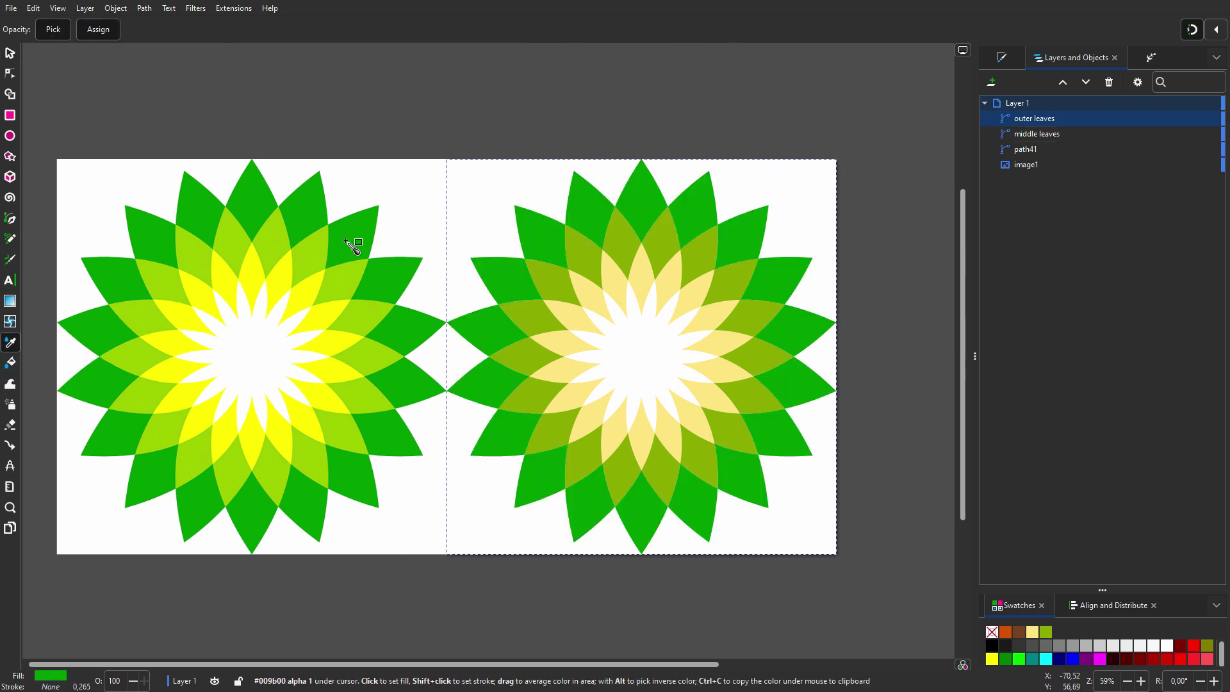
pyautogui.click(1057, 136)
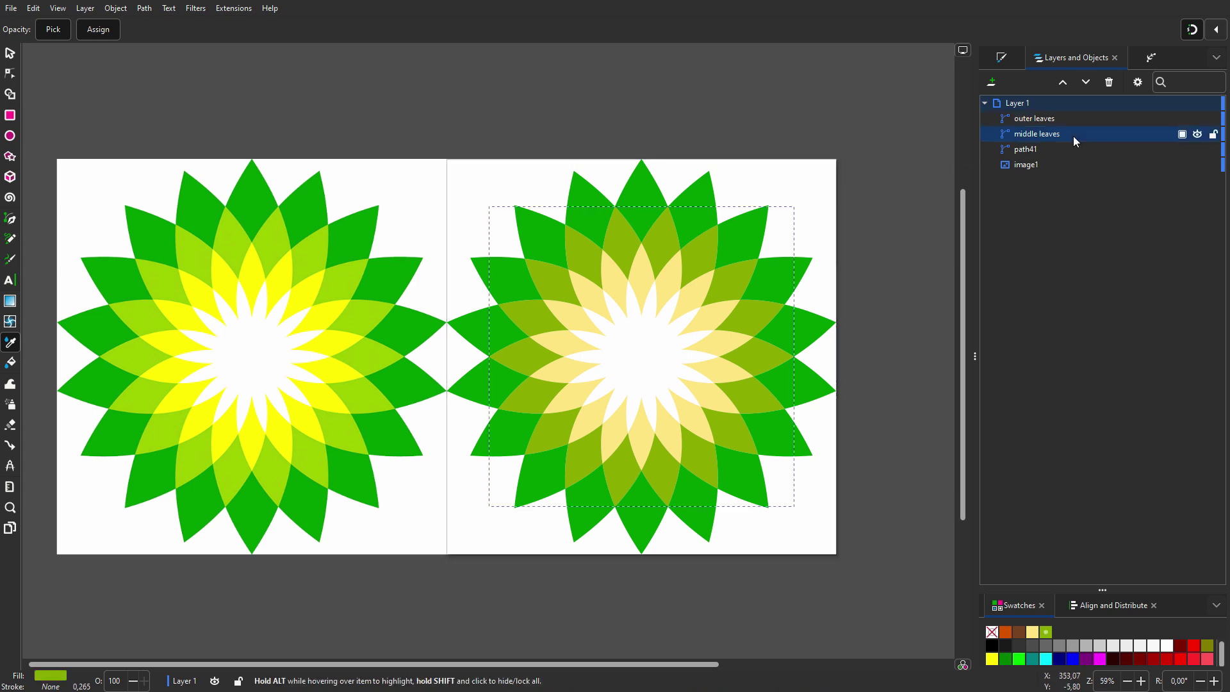
pyautogui.click(343, 278)
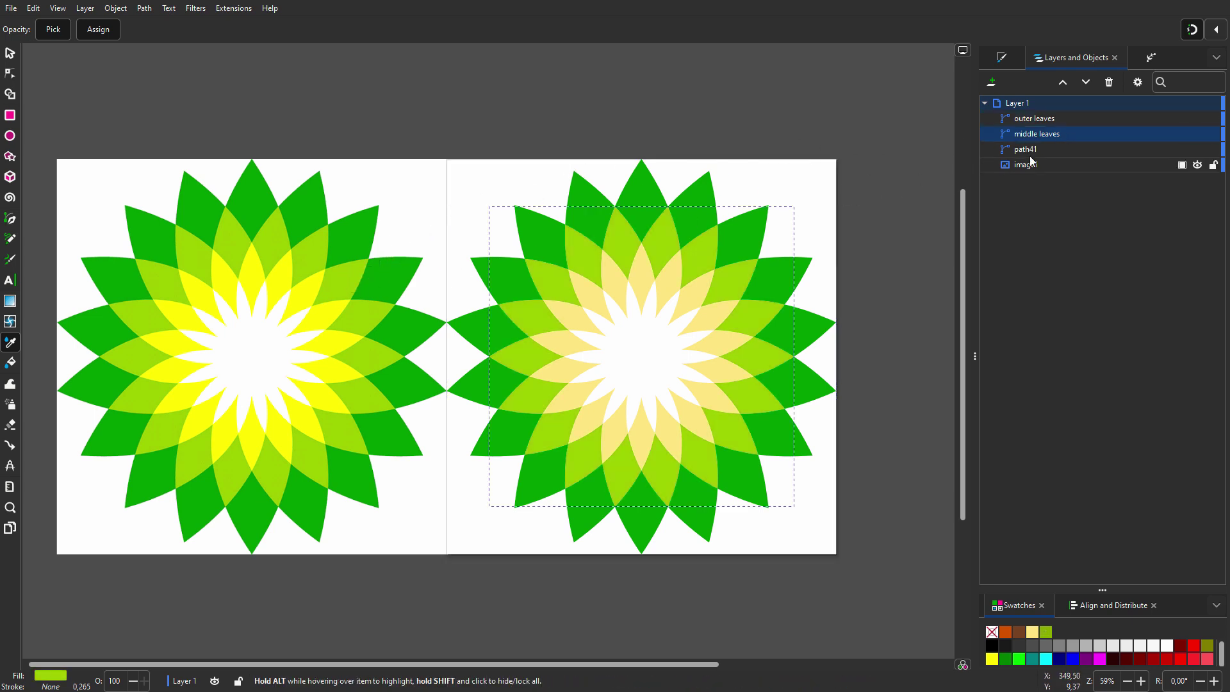
pyautogui.click(1055, 150)
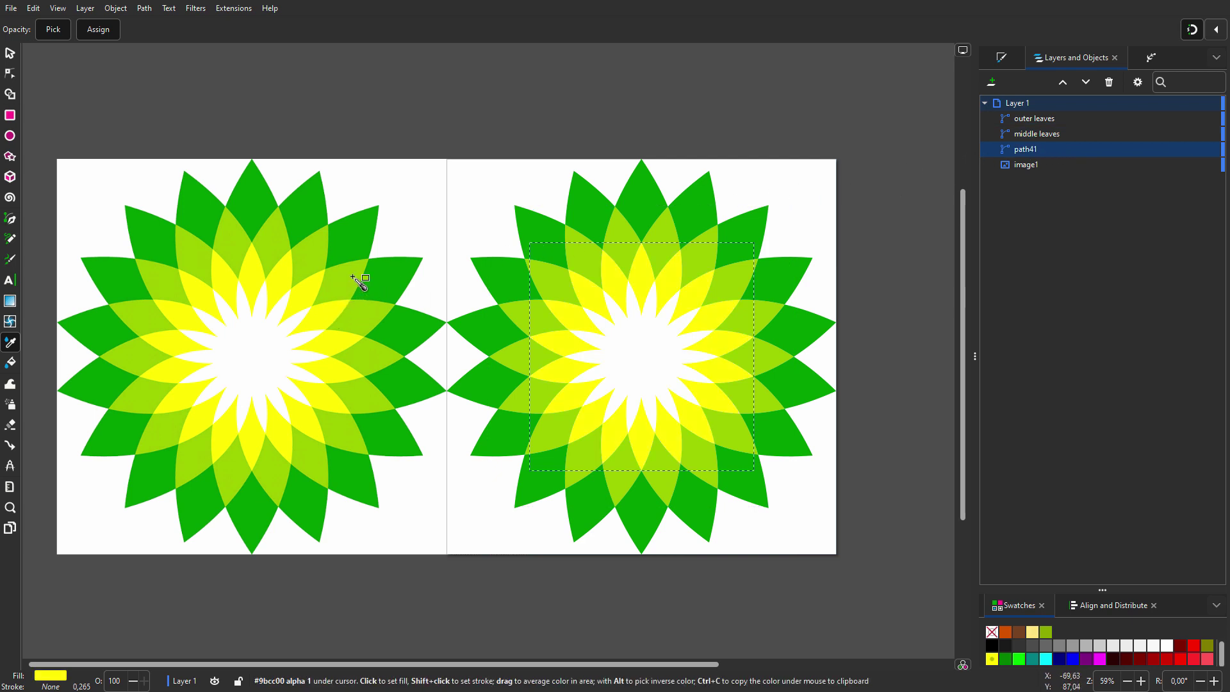
pyautogui.press('s')
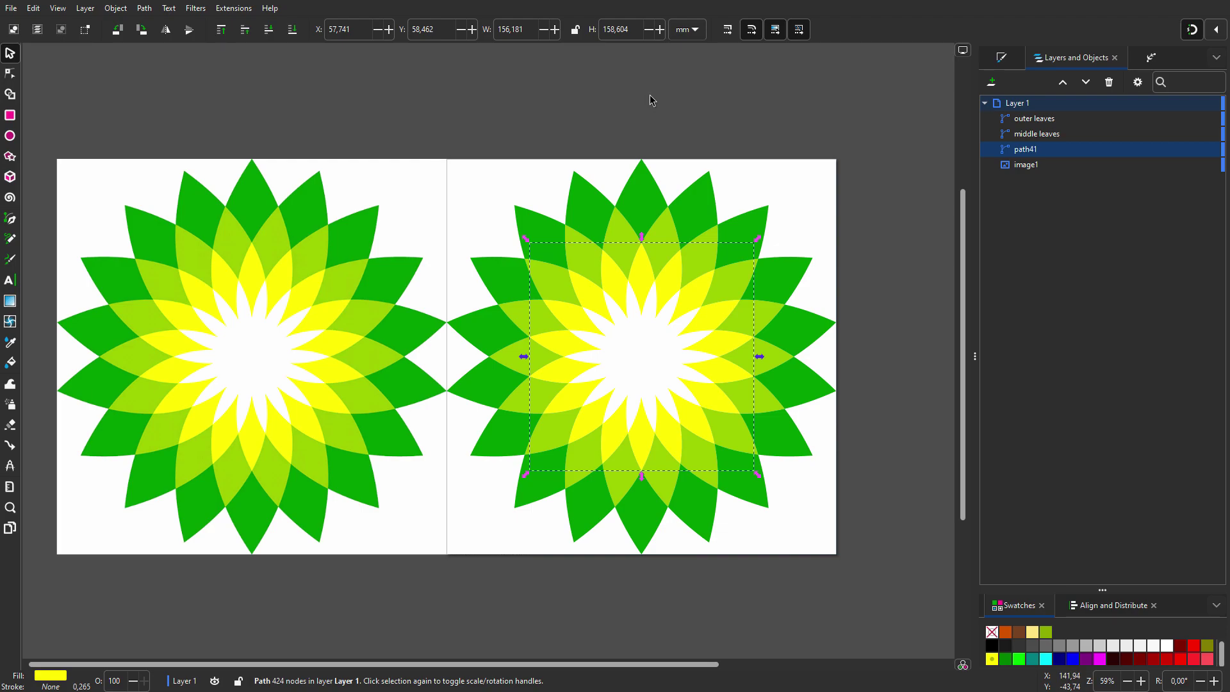